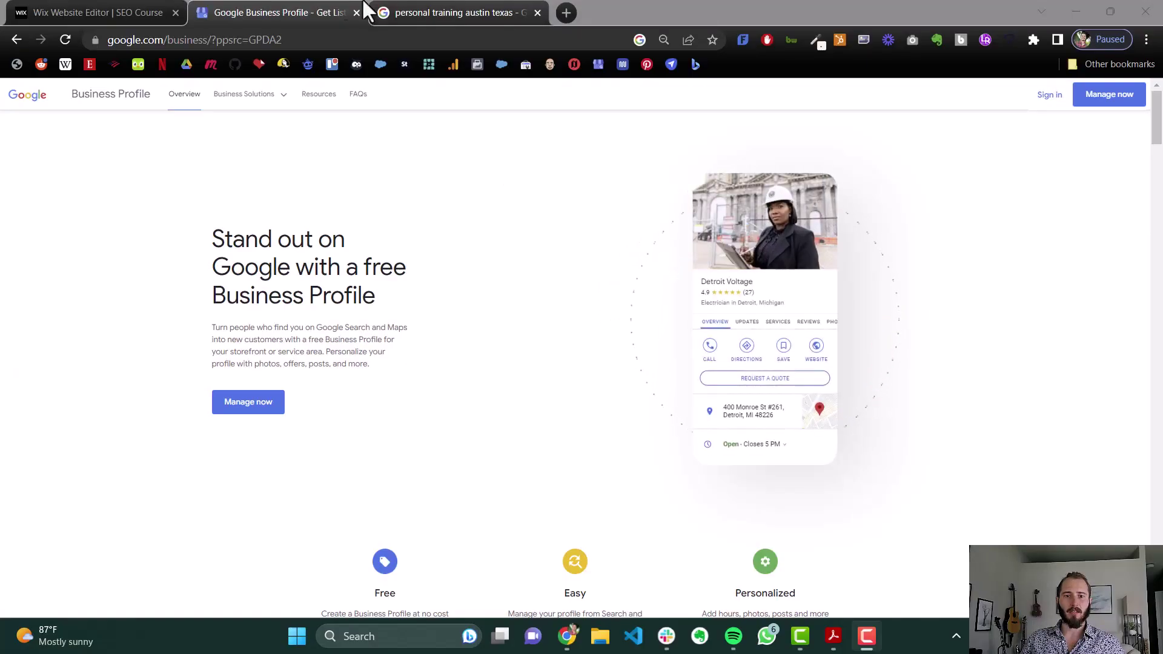
Select the 'Stand out on Google' heading and intro paragraph, then scroll to review the page
triple_click(232, 242)
drag(420, 331, 448, 376)
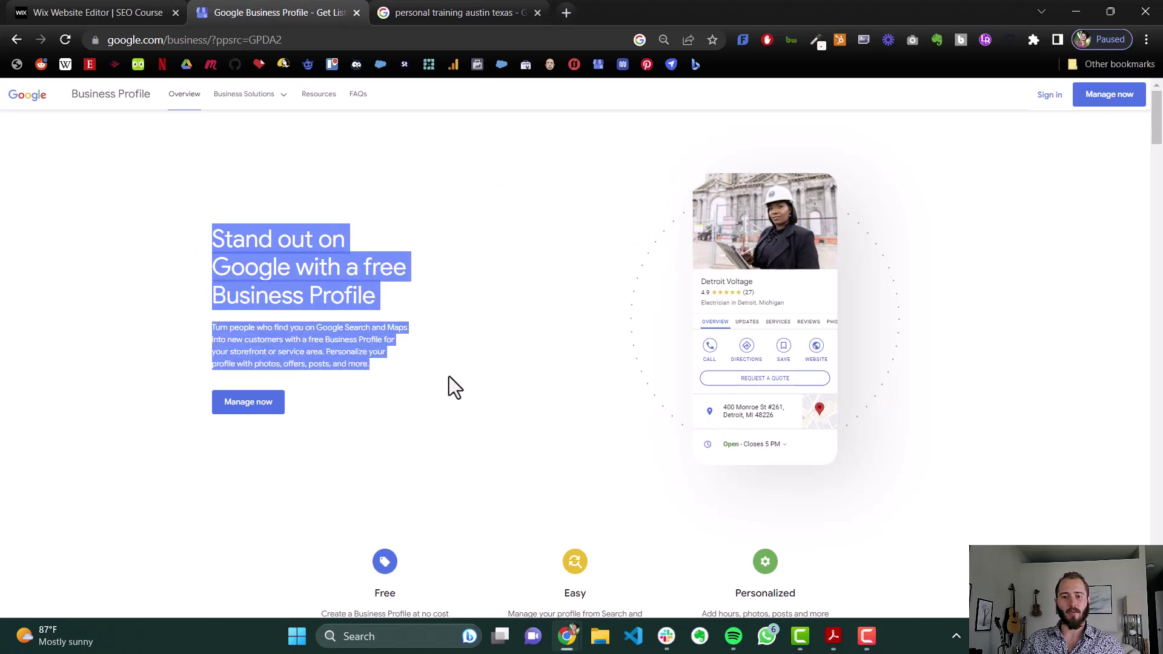
click(415, 340)
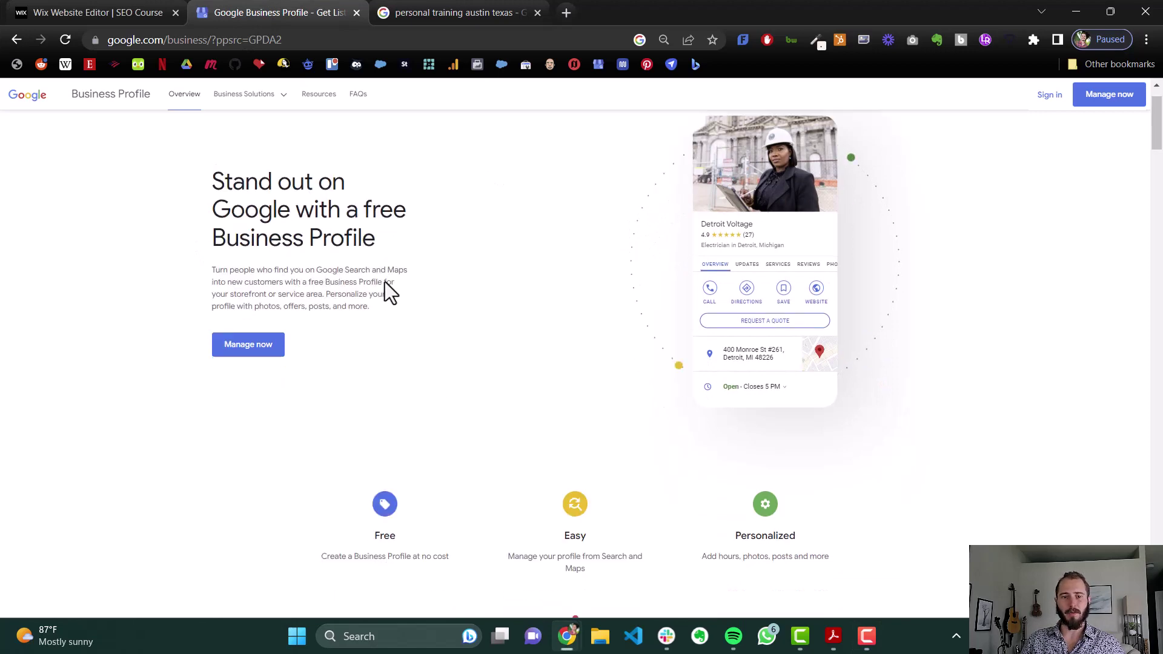
scroll(397, 251, down, 3)
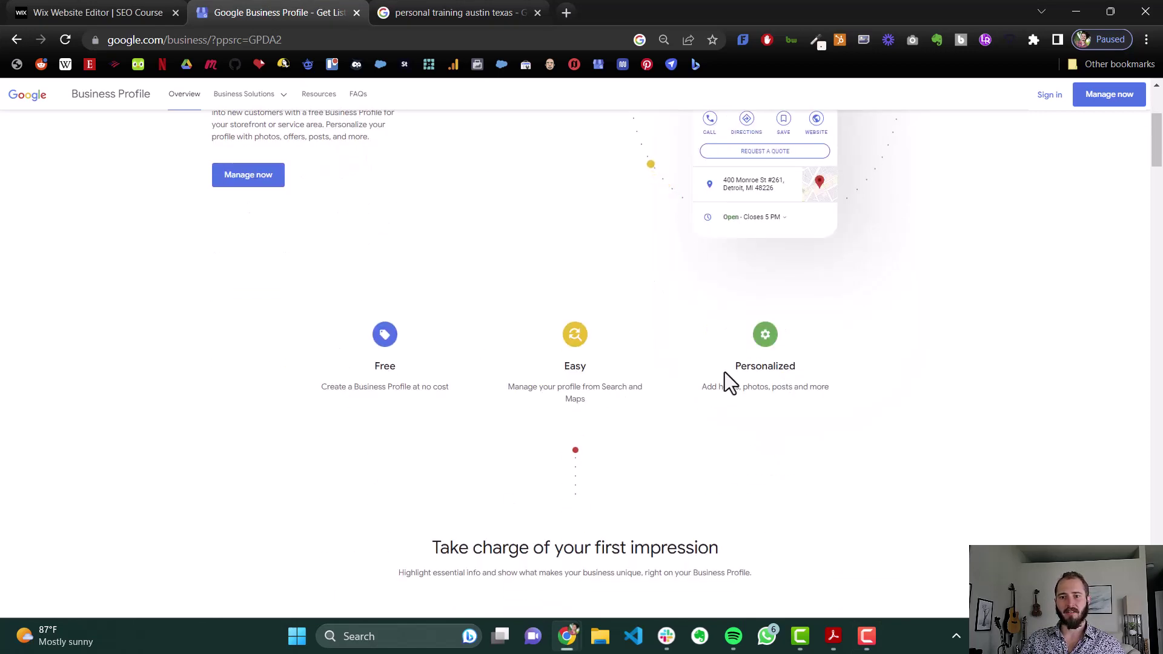
scroll(525, 391, up, 3)
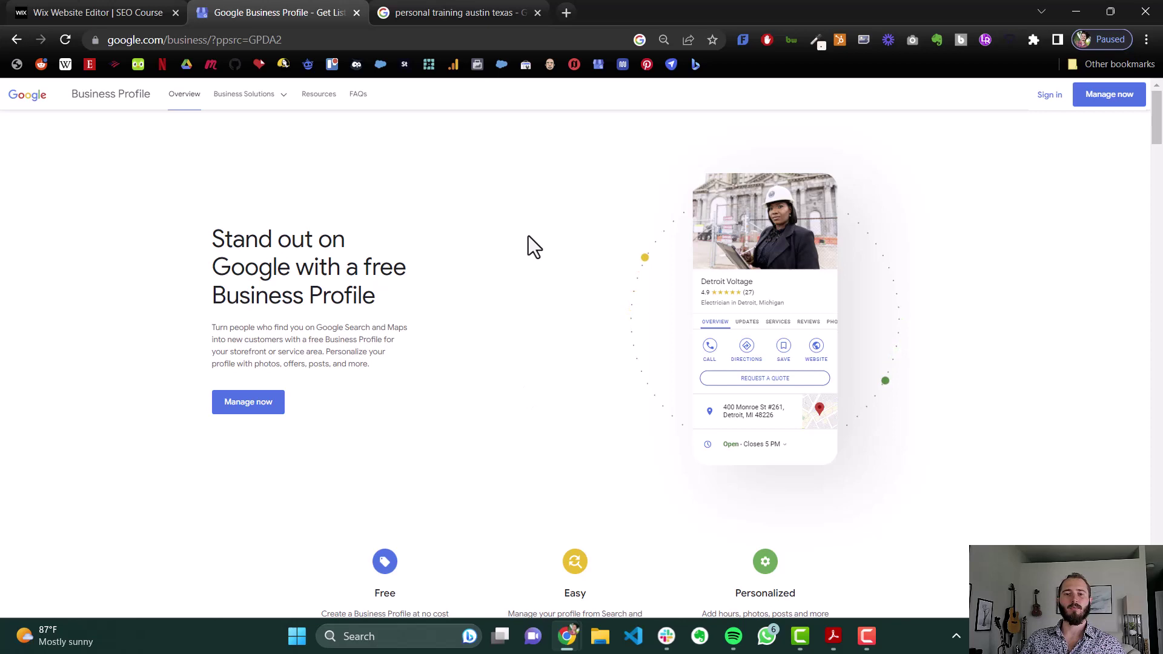
Review the Businesses map pack of Austin trainers in the 'personal training austin texas' results
click(456, 10)
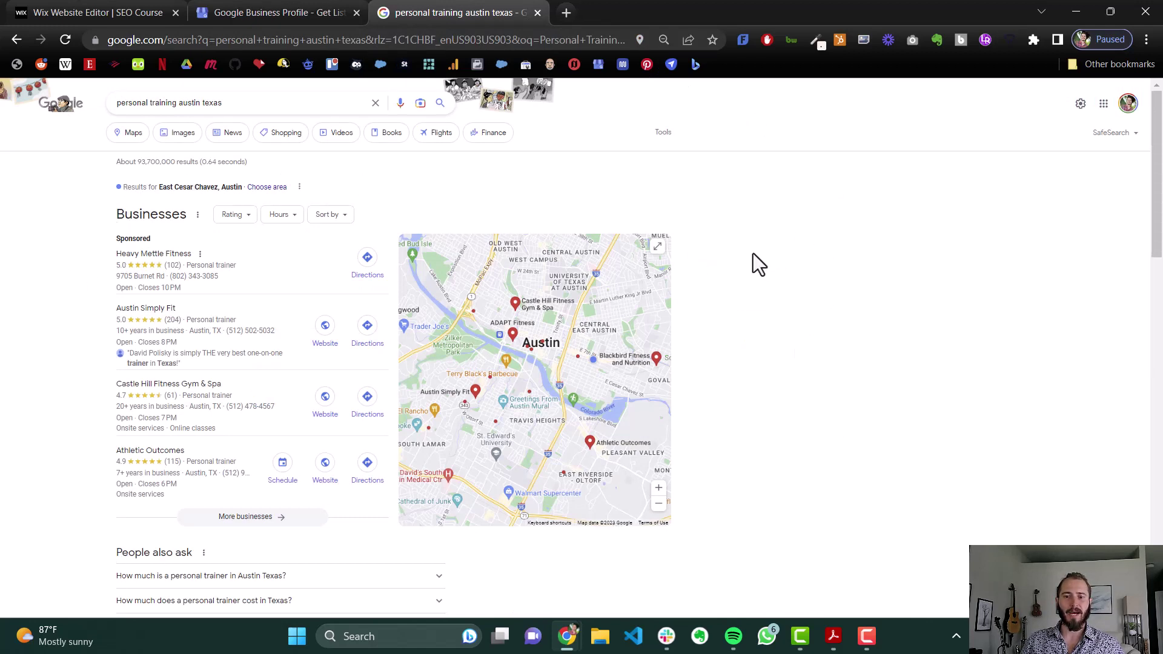
mouse_move(159, 315)
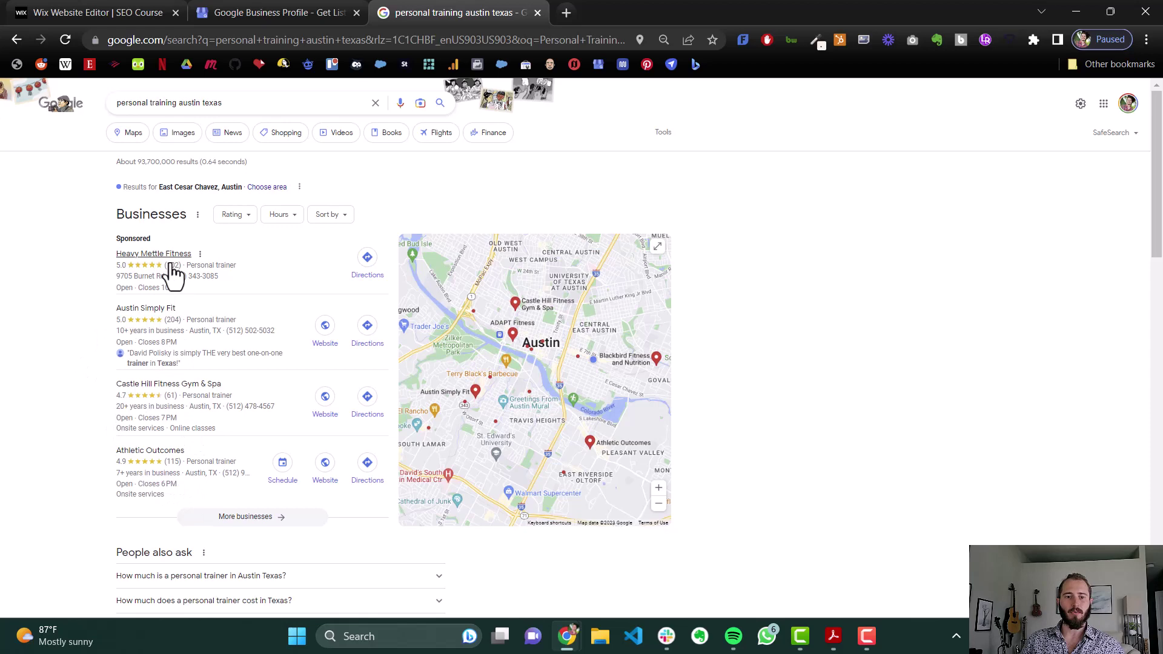
mouse_move(176, 416)
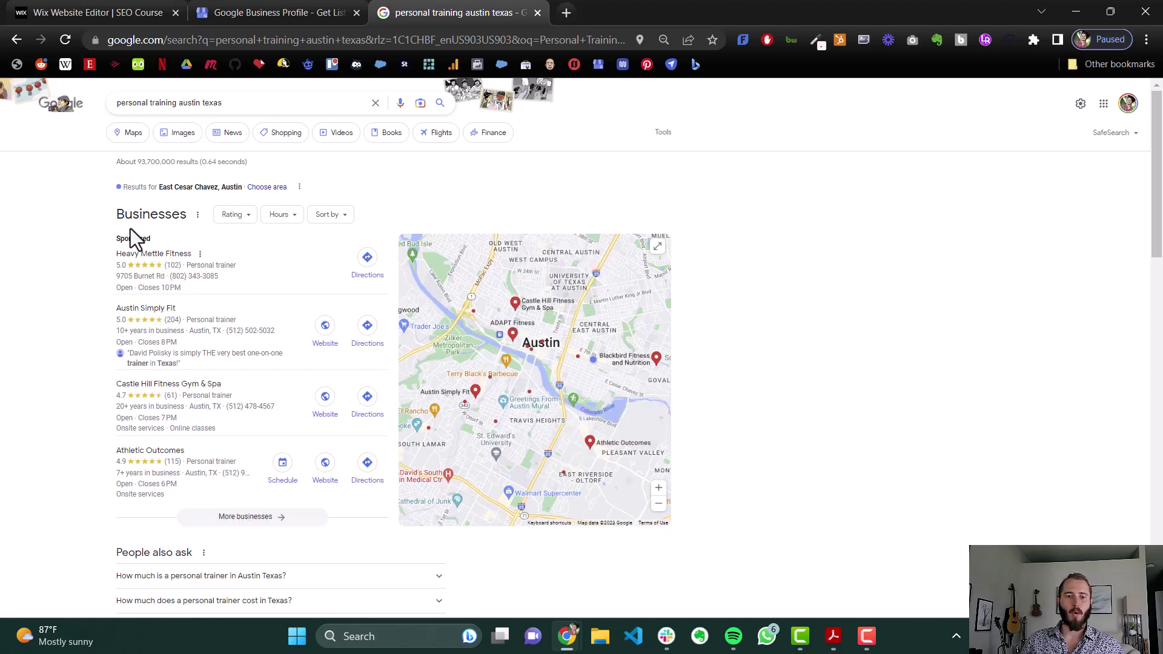
scroll(143, 337, down, 10)
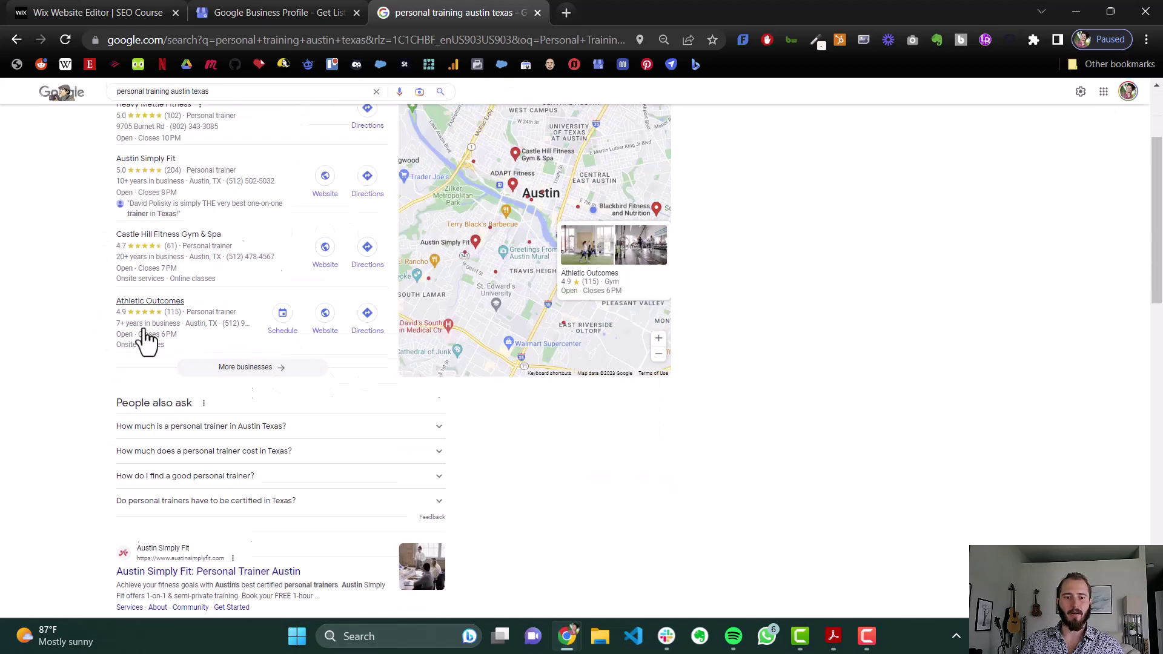
scroll(156, 332, down, 5)
scroll(176, 332, up, 20)
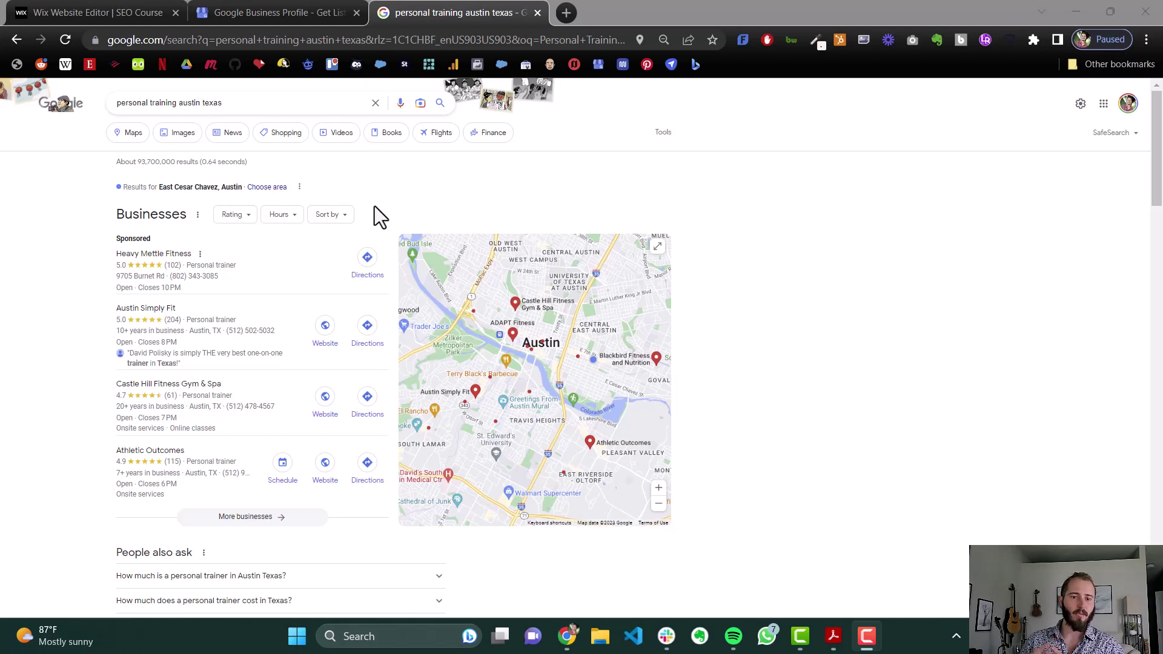
mouse_move(200, 314)
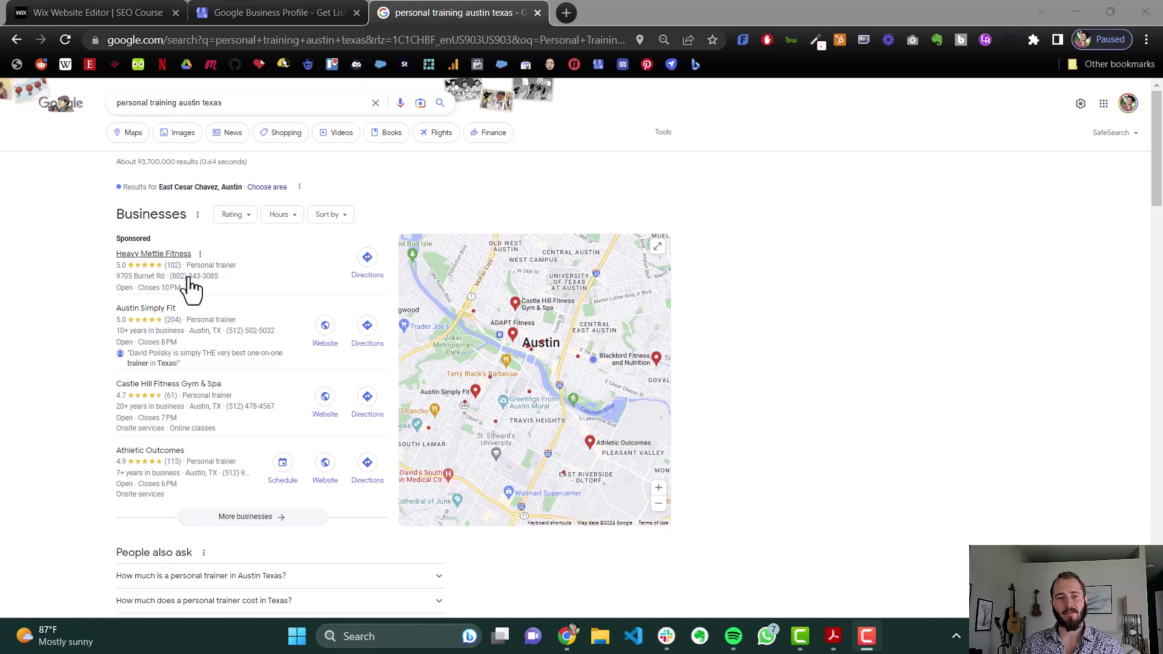
mouse_move(211, 476)
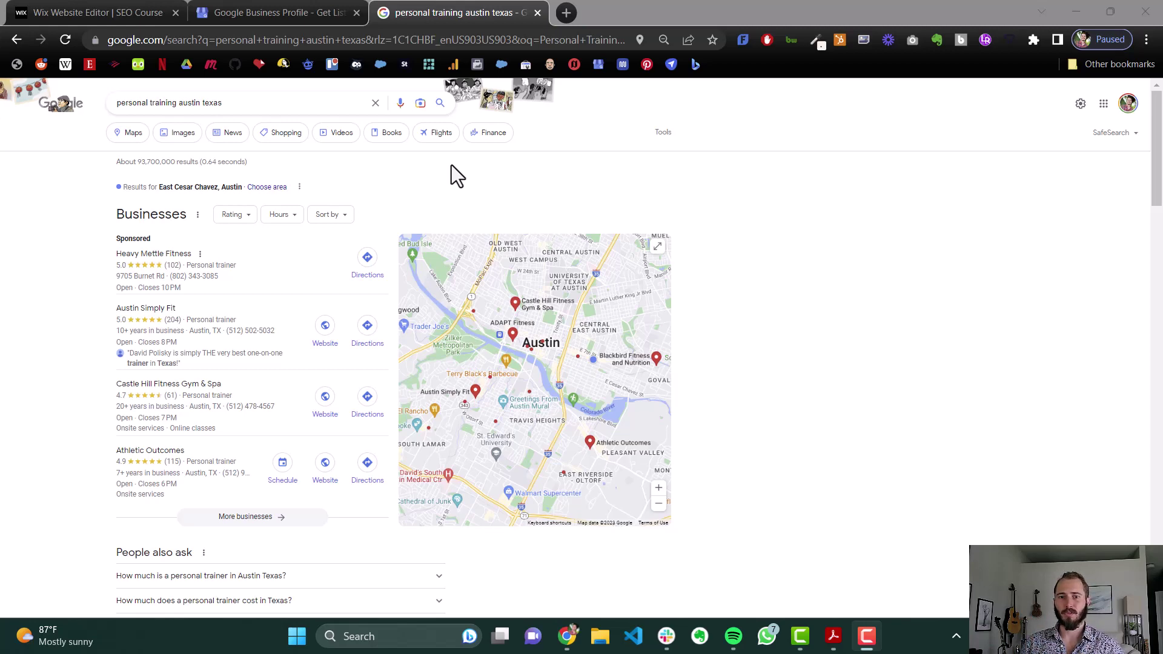
scroll(435, 164, down, 14)
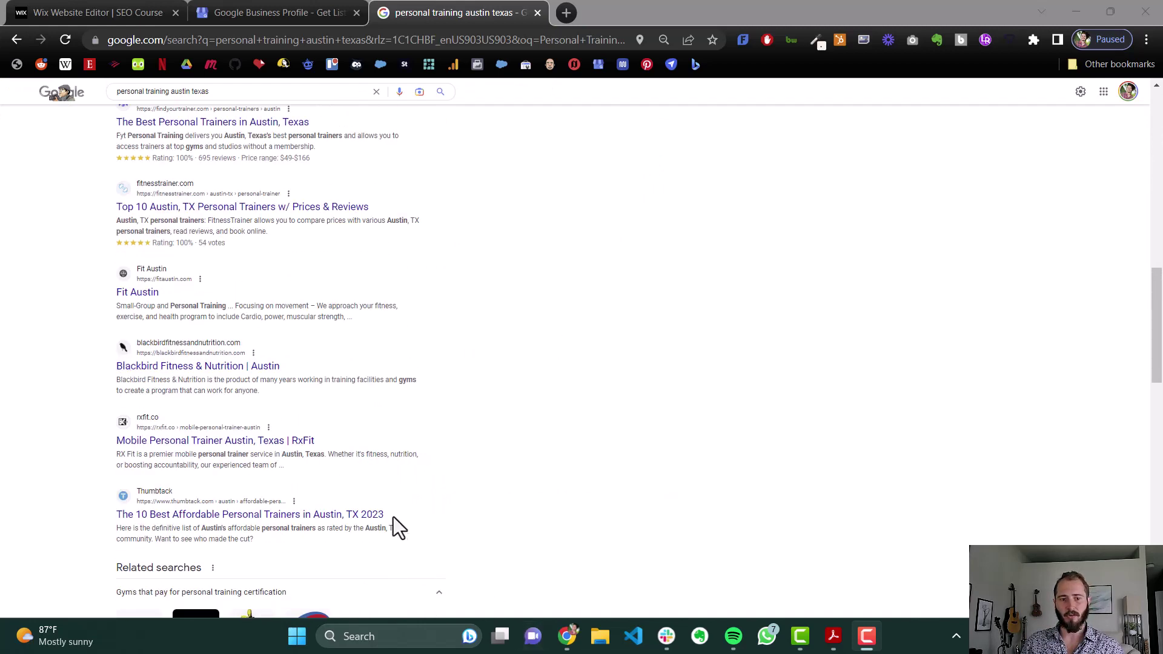
scroll(395, 513, up, 14)
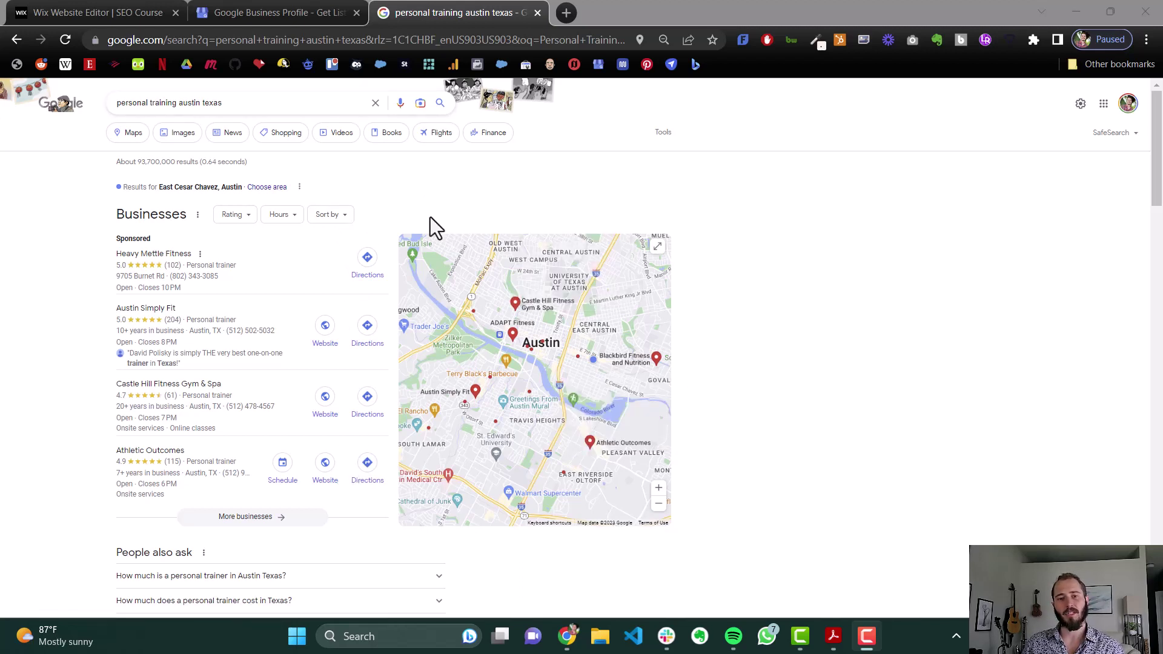
scroll(244, 255, down, 6)
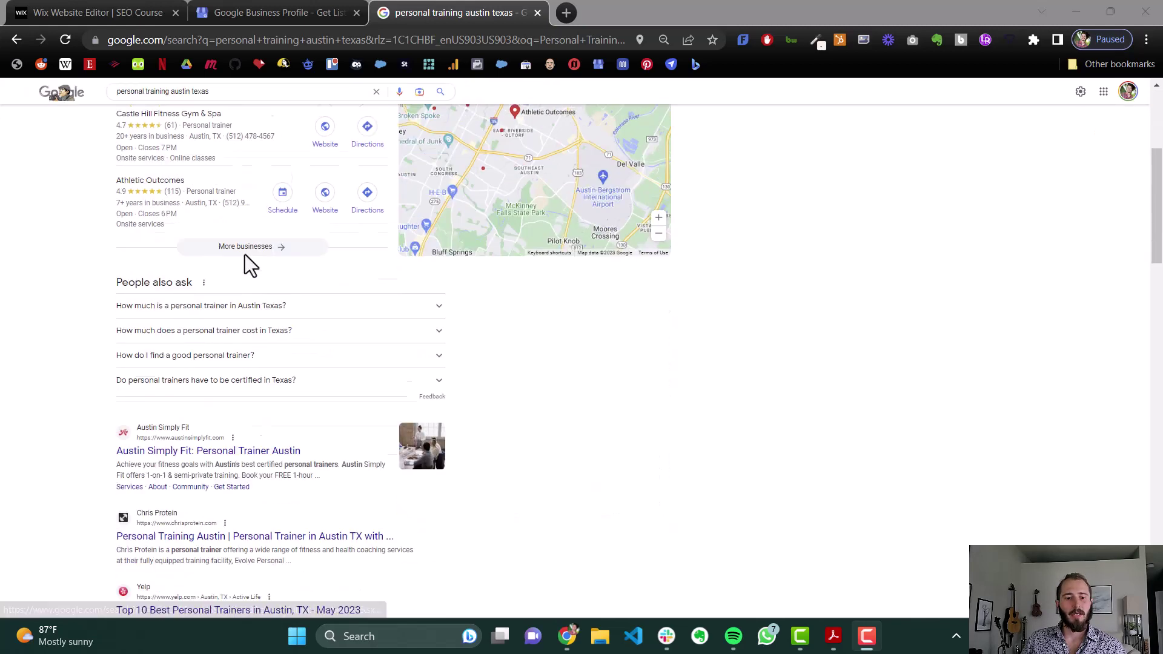
scroll(221, 245, down, 3)
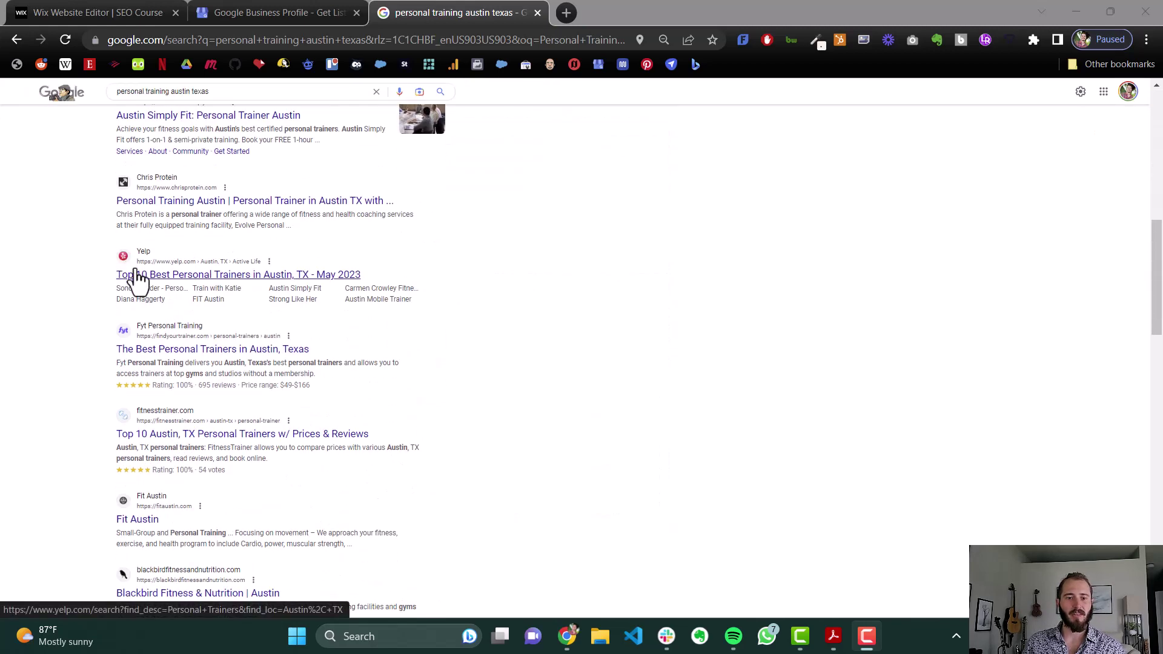
scroll(155, 290, down, 1)
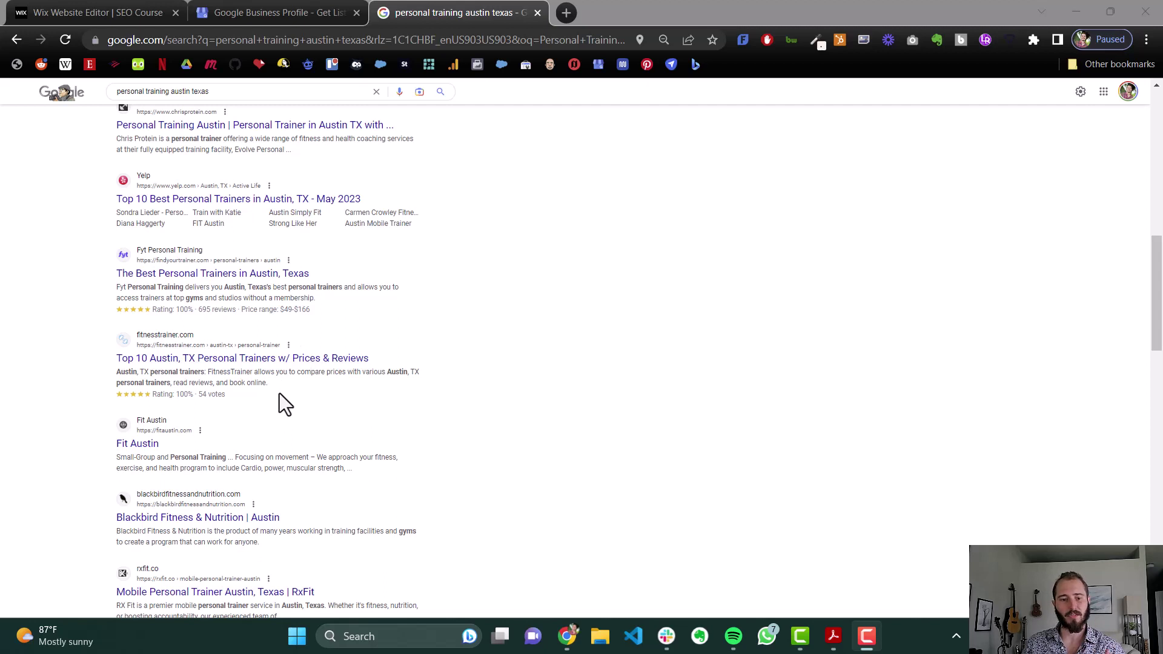
scroll(226, 366, up, 2)
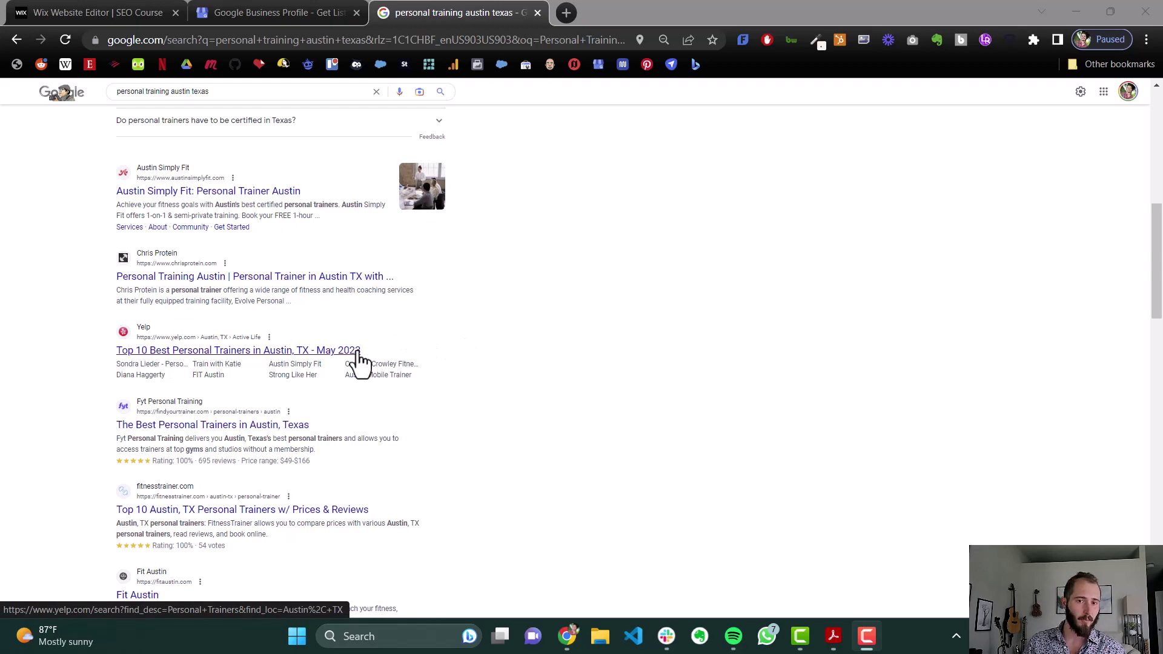
scroll(359, 362, down, 6)
scroll(265, 387, up, 5)
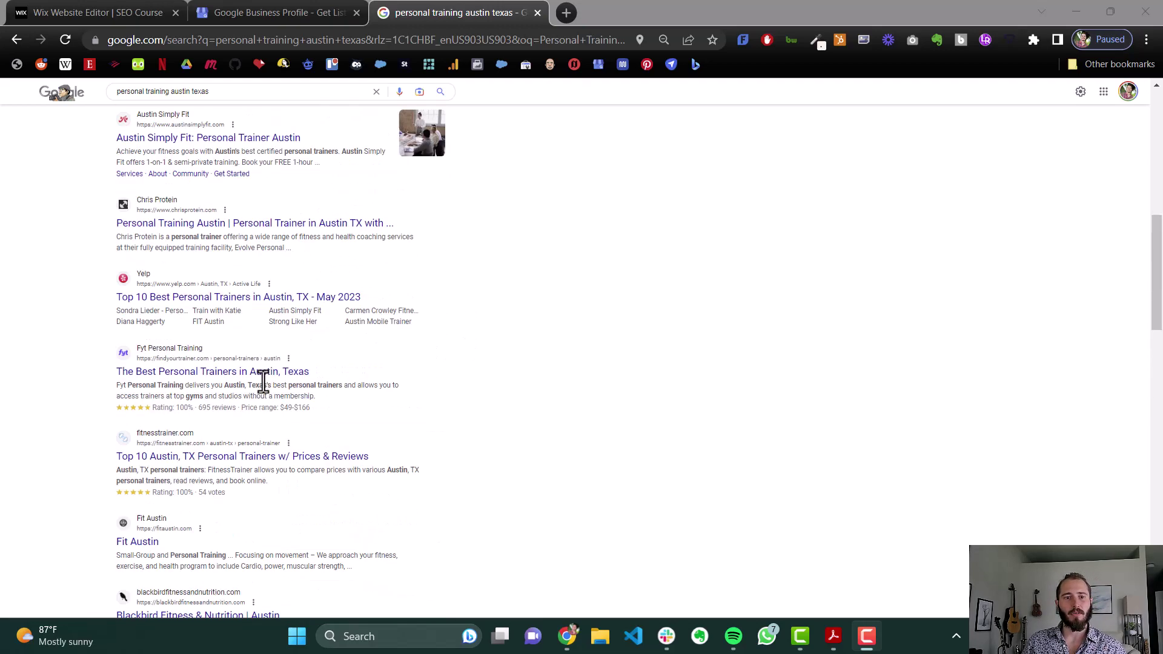
scroll(262, 381, up, 10)
In the site editor, widen the hero subtitle text box to 585 px
click(128, 4)
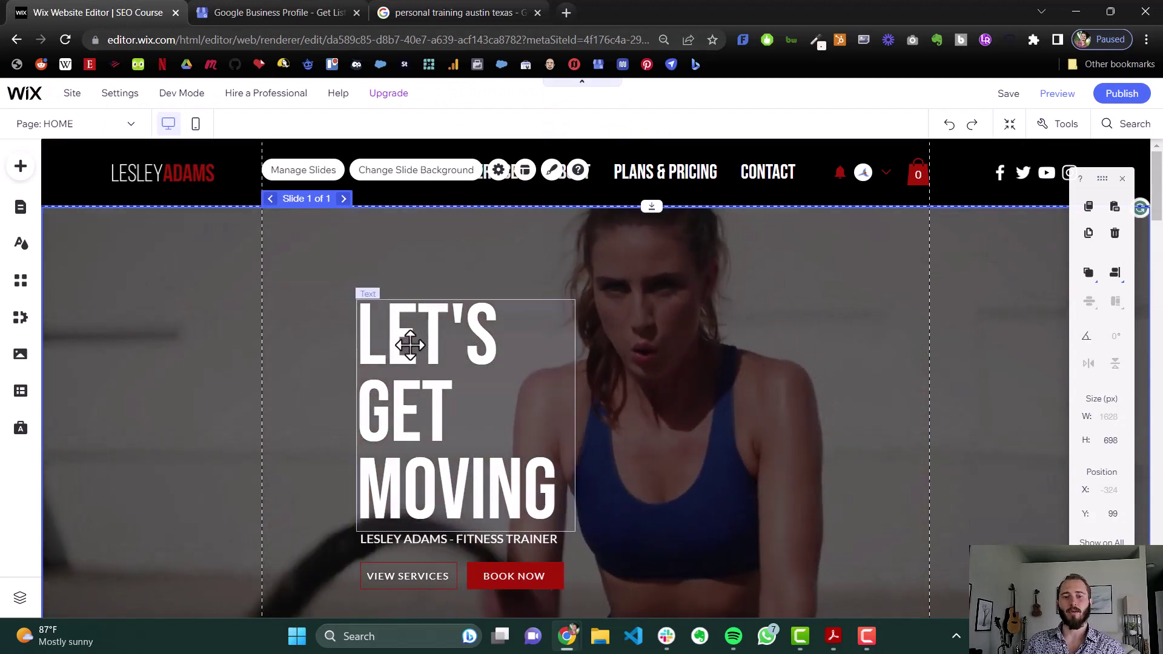
scroll(410, 345, down, 2)
click(565, 462)
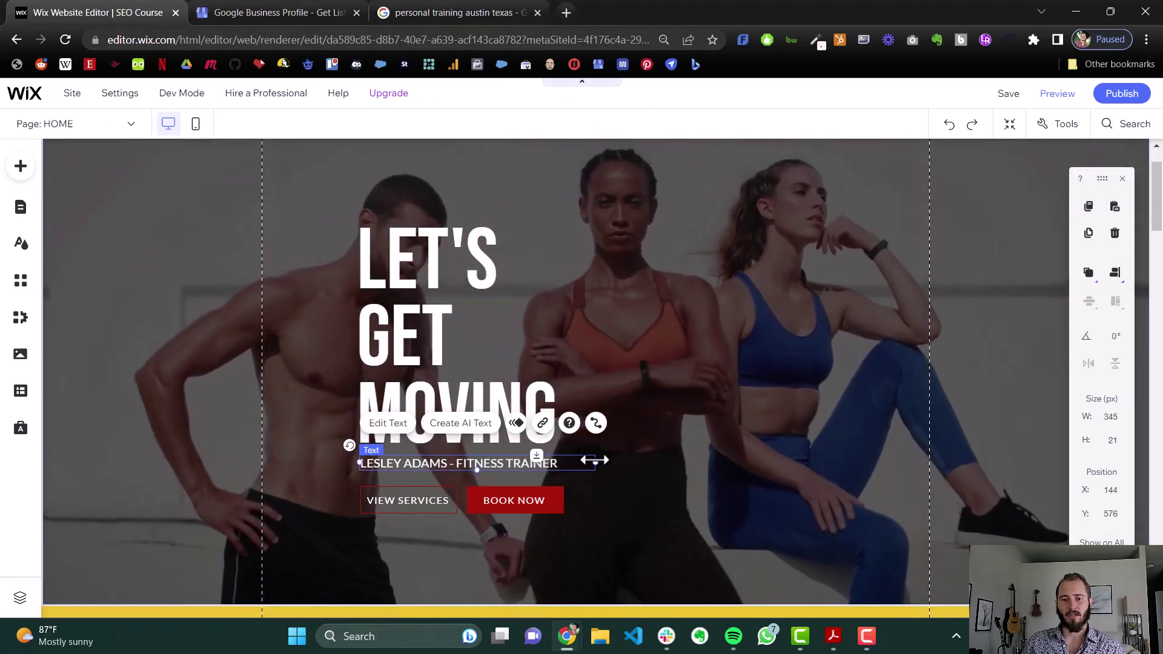
drag(594, 461, 758, 462)
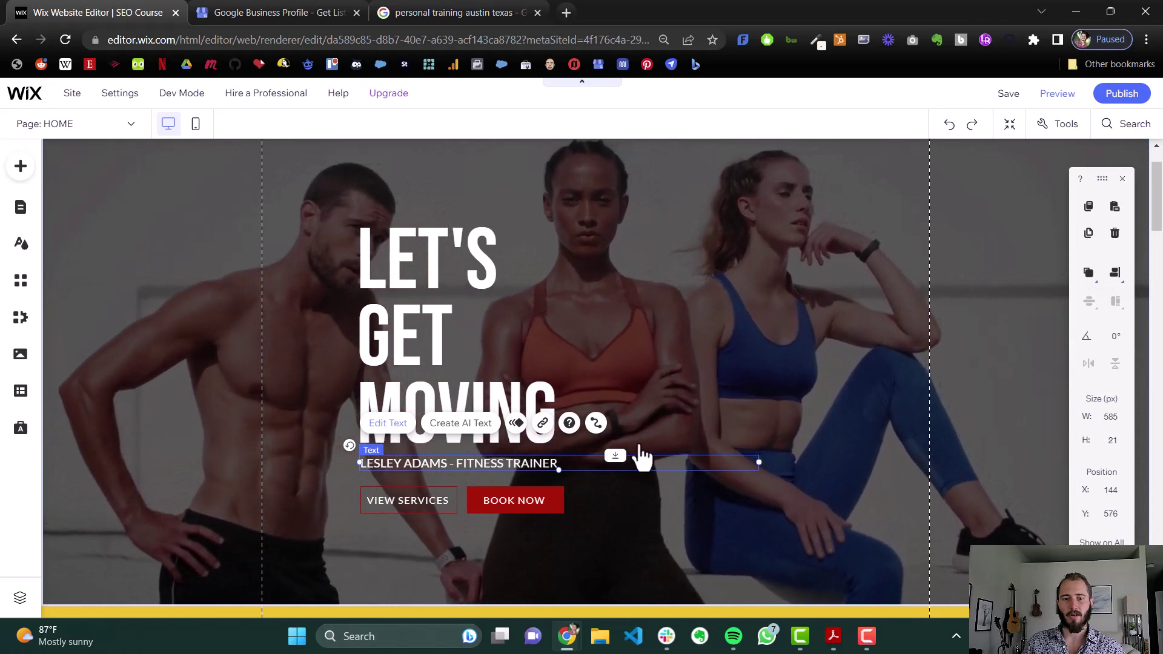
Append 'IN AUSTIN, TEXAS' to the end of the subtitle, then select the footer contact details
double_click(560, 463)
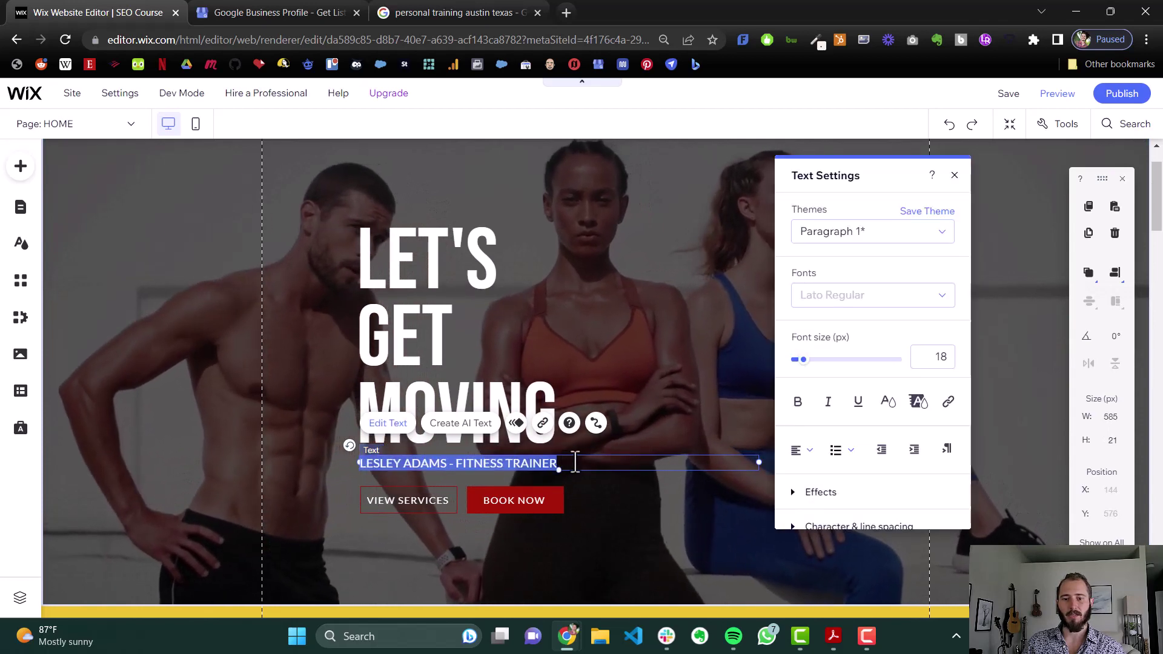
click(574, 462)
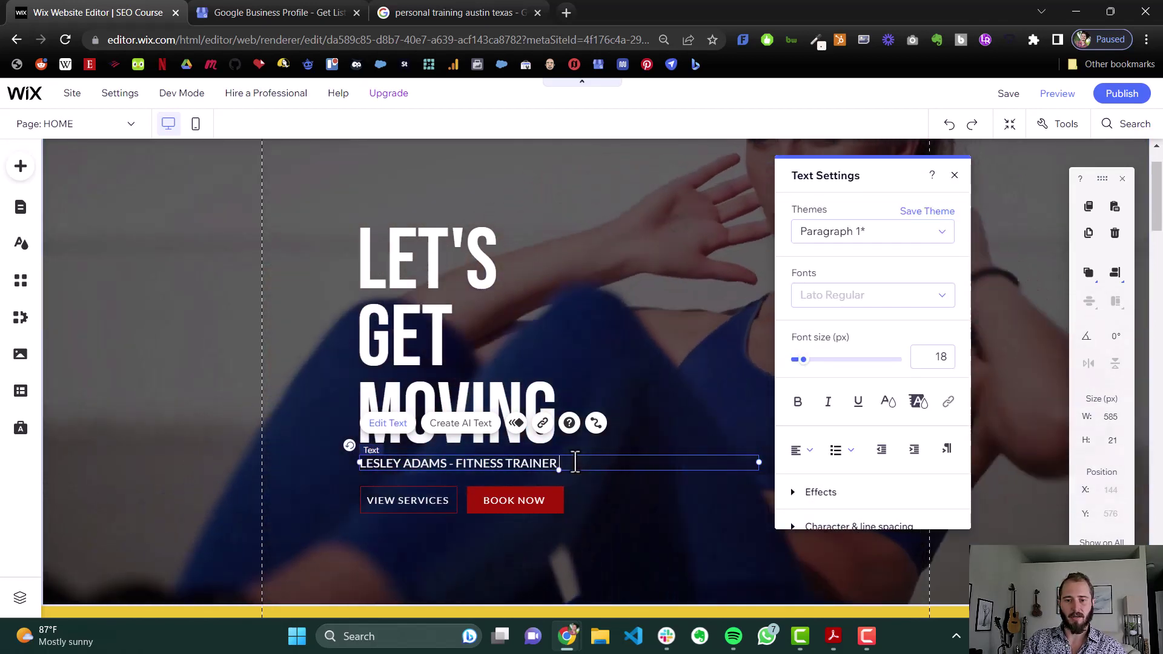
text(IN AUSTIN, TE)
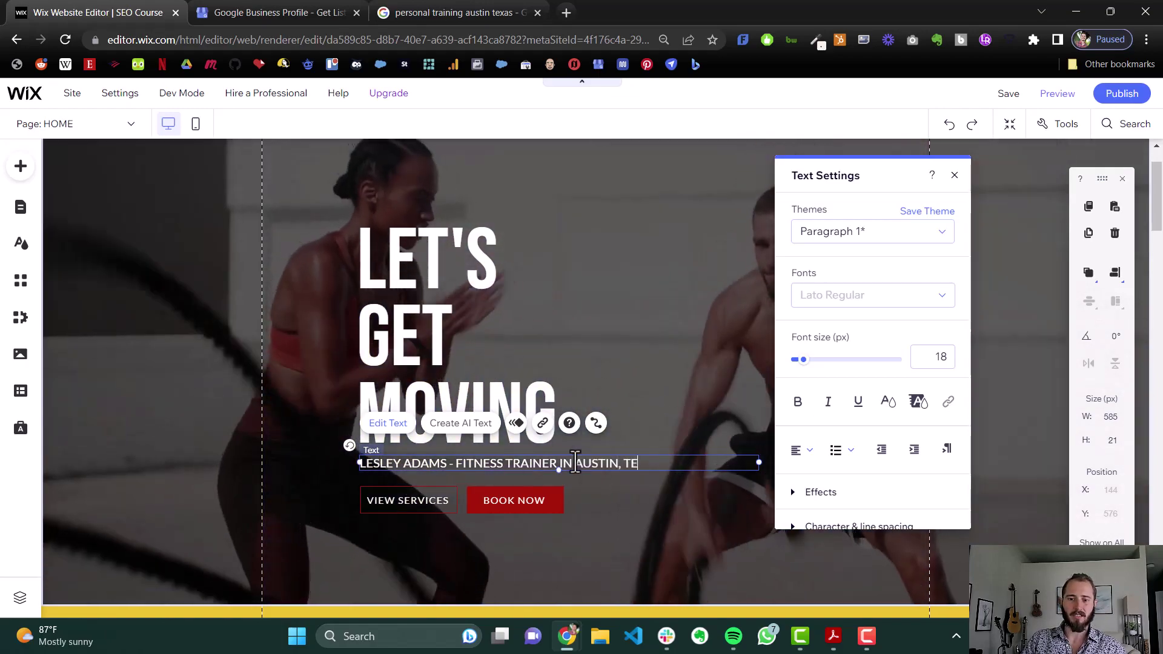
text(XAS)
click(585, 518)
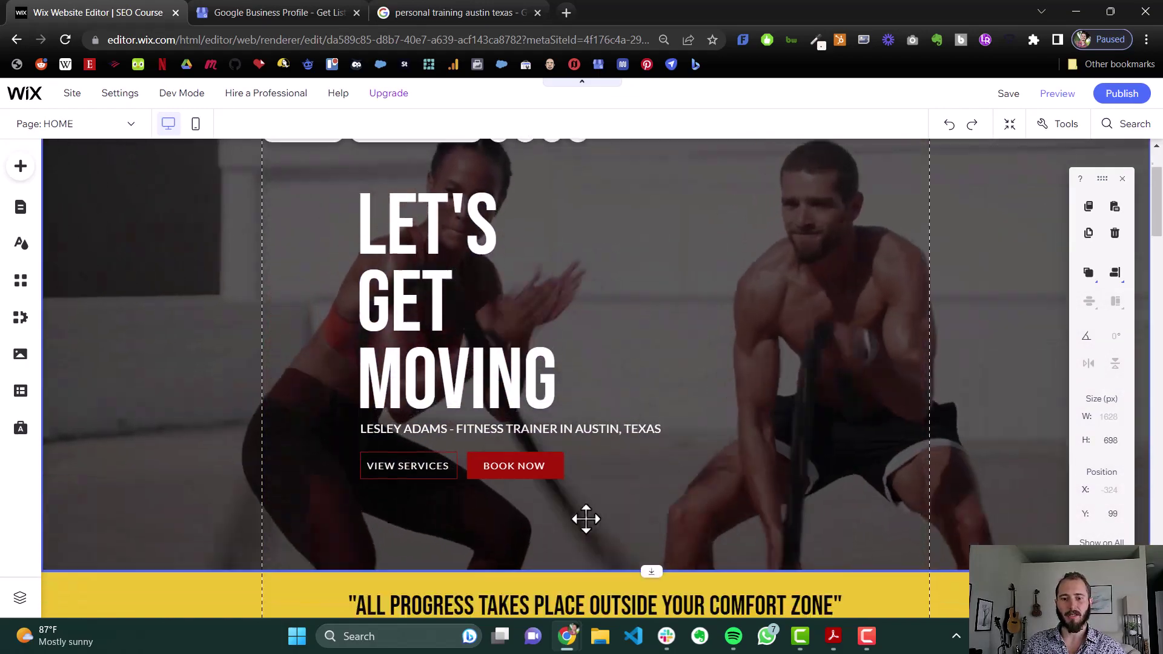
scroll(557, 479, down, 20)
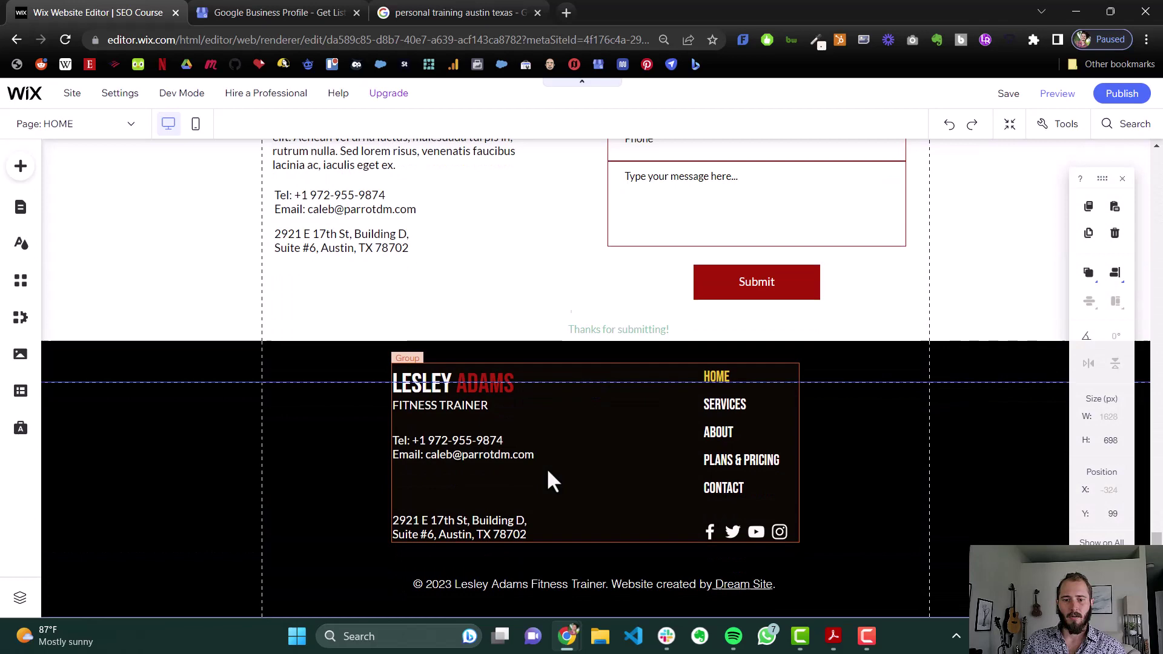
click(521, 426)
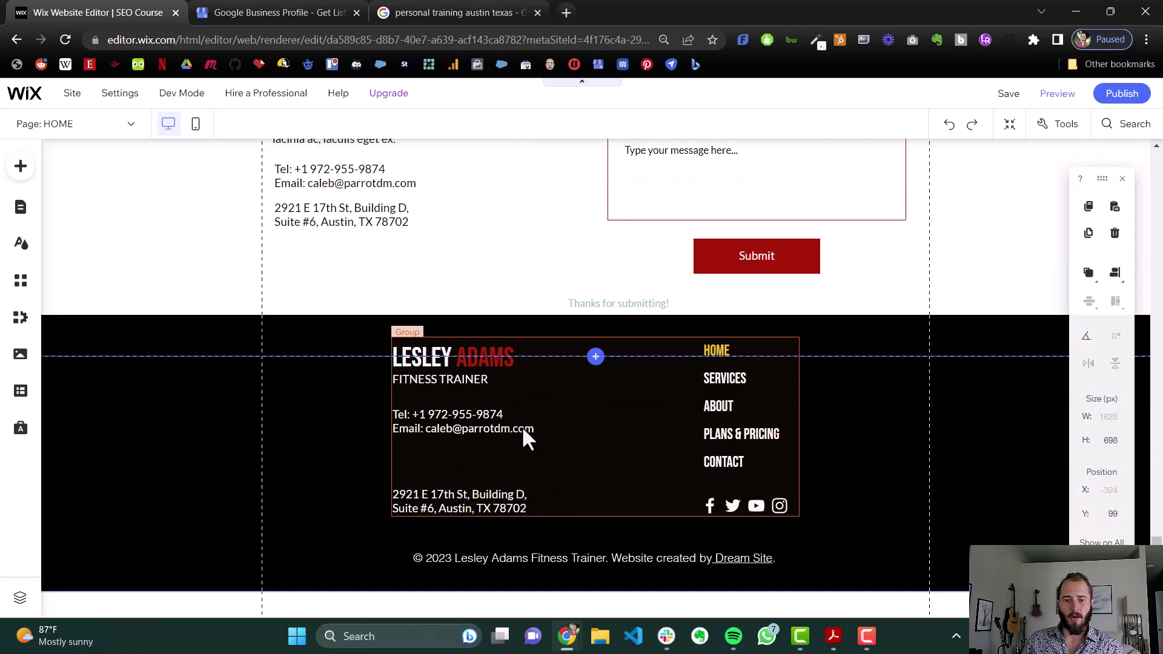
Place a new paragraph box below the footer email and replace its placeholder with 'Austin, Texas'
click(22, 165)
click(69, 213)
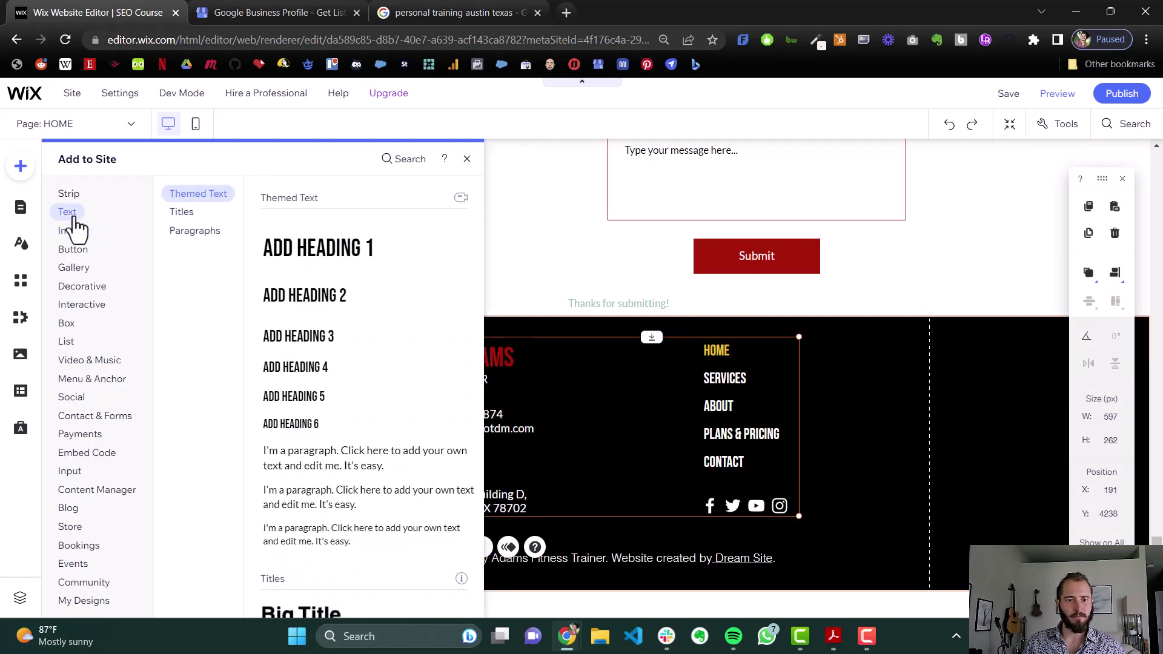
drag(301, 541, 448, 458)
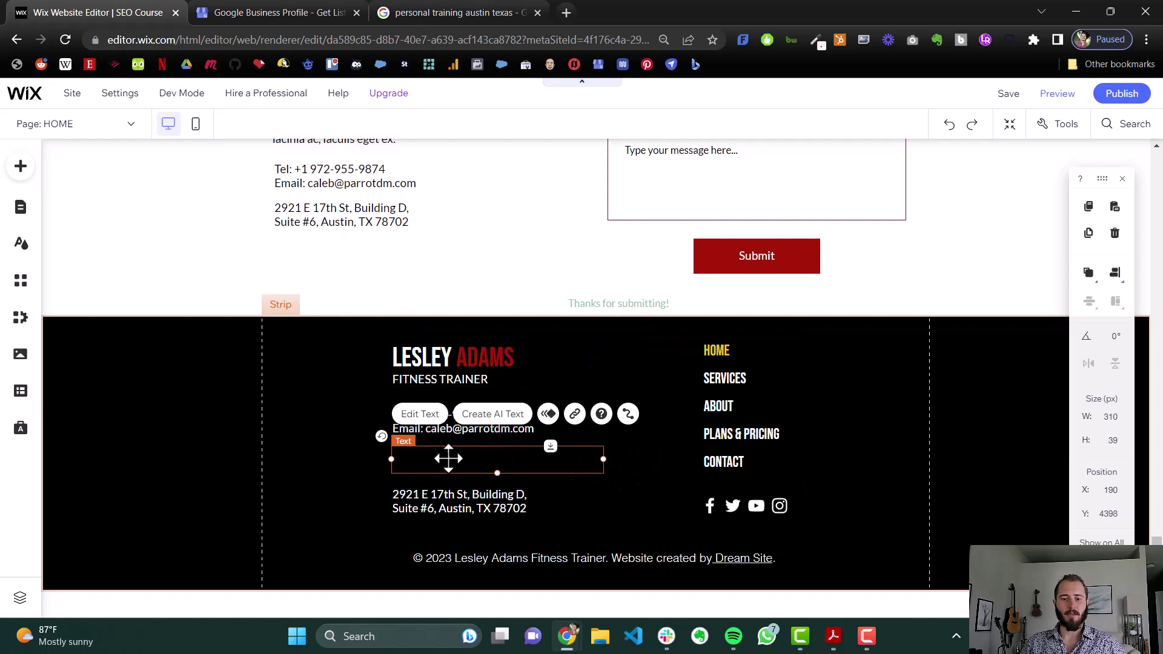
double_click(448, 458)
key(BackSpace)
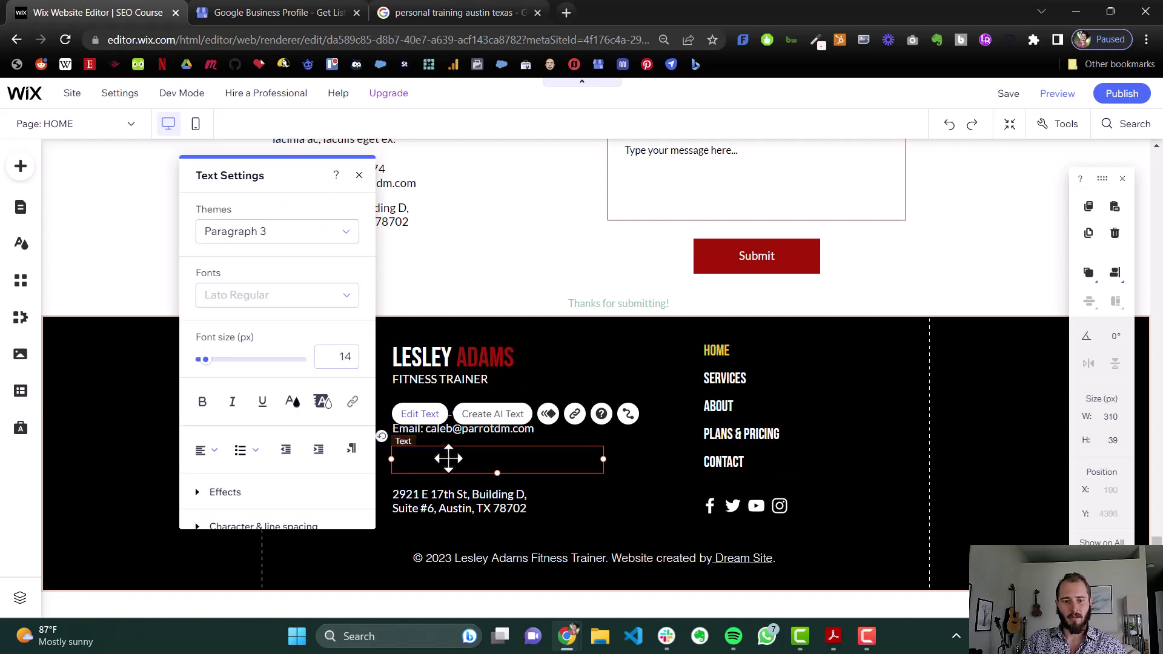
text(Austin,)
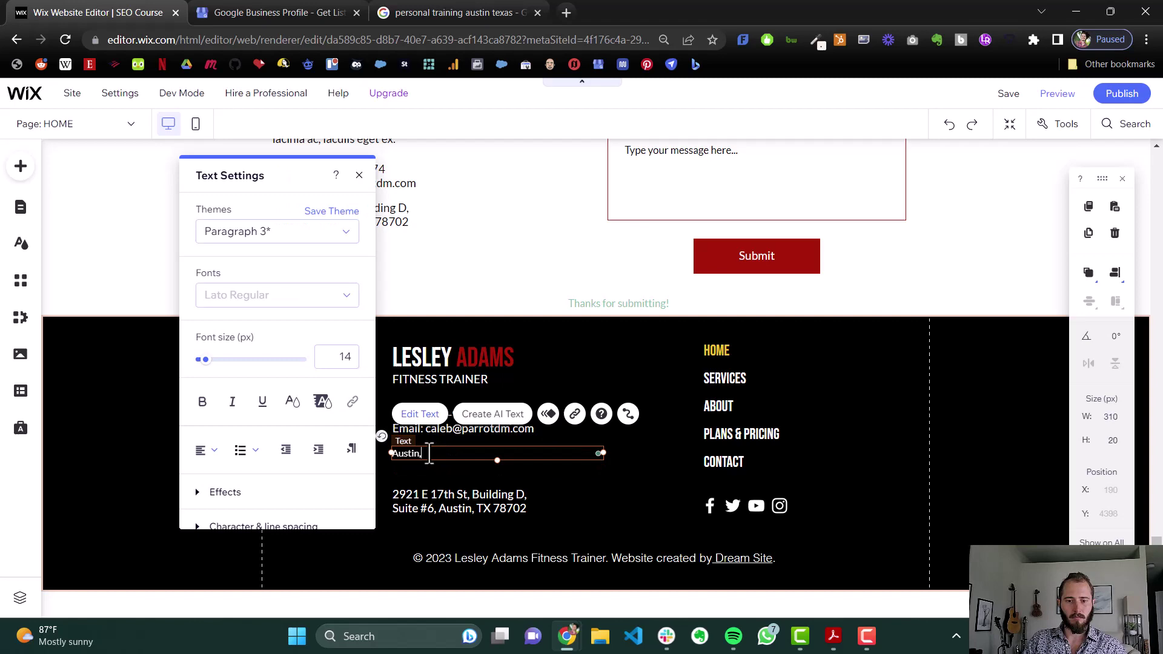
text( Texas)
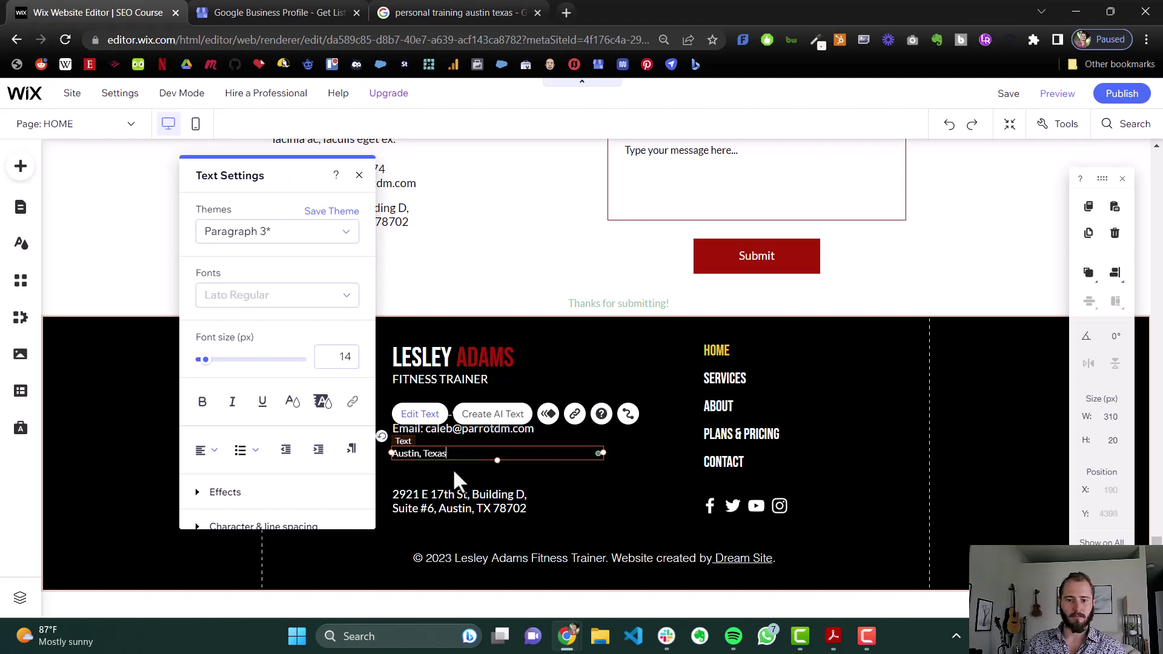
click(454, 475)
Insert a blank Classic strip above the contact section and make it 488 px tall
scroll(418, 469, up, 5)
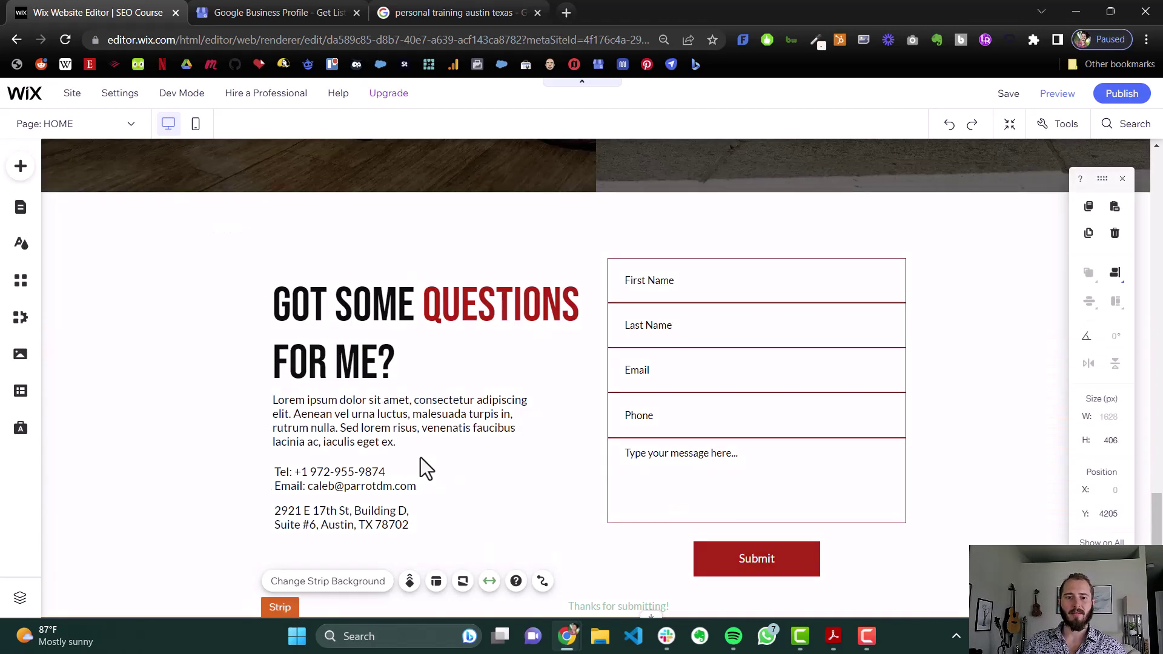
scroll(602, 428, down, 1)
scroll(598, 387, up, 2)
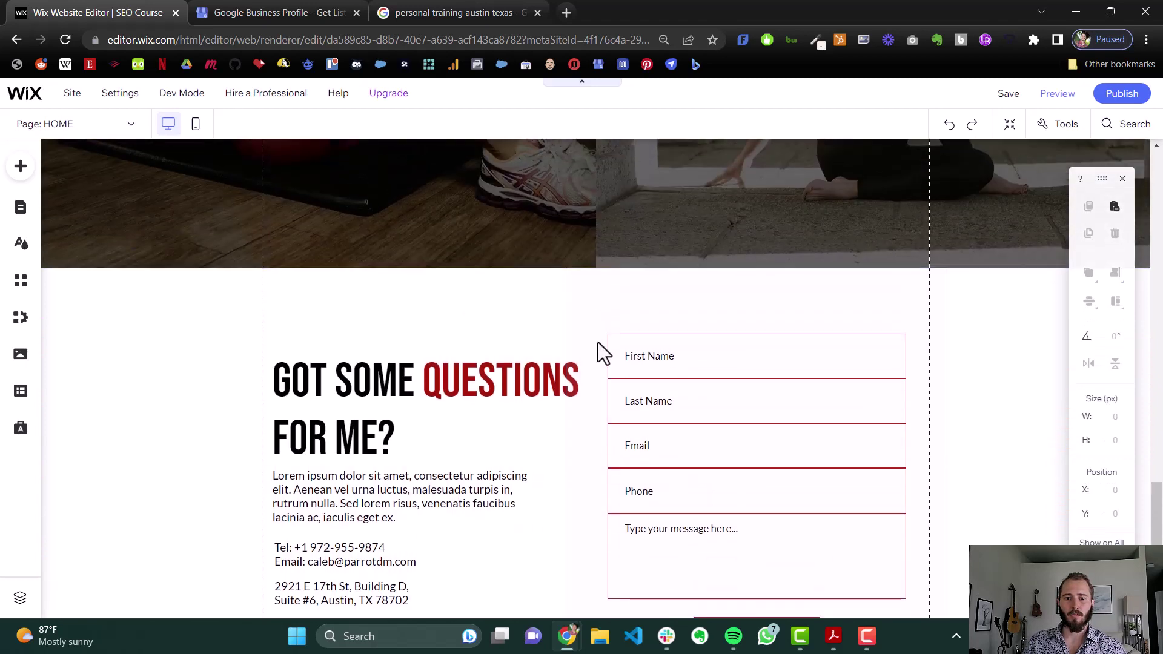
click(596, 268)
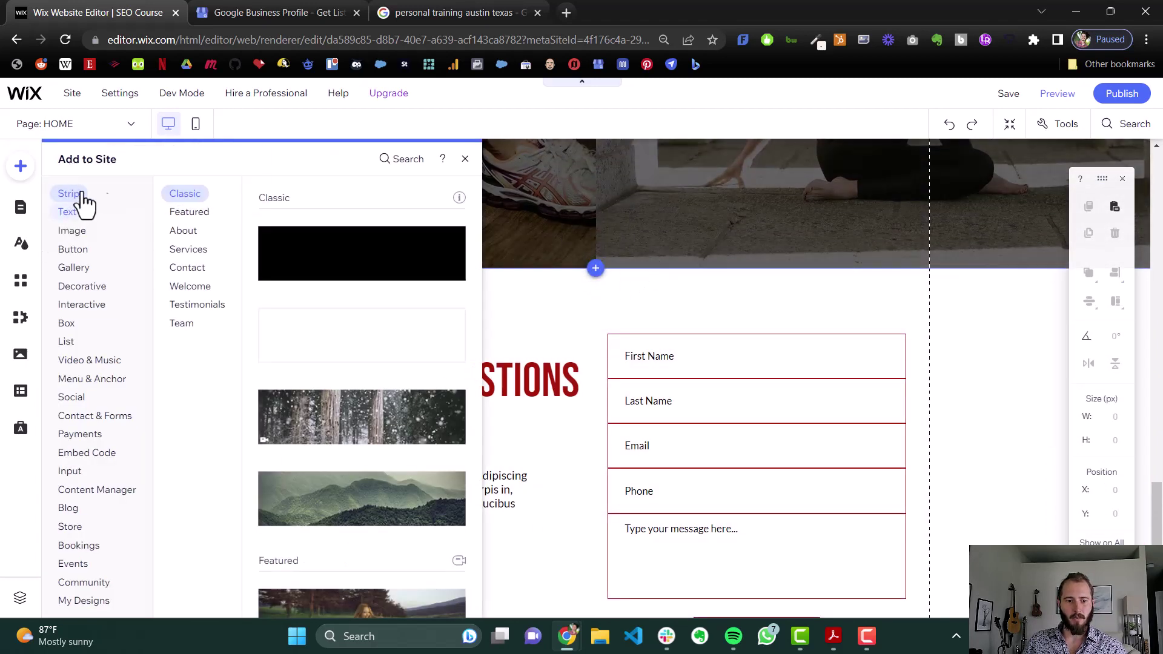
click(362, 331)
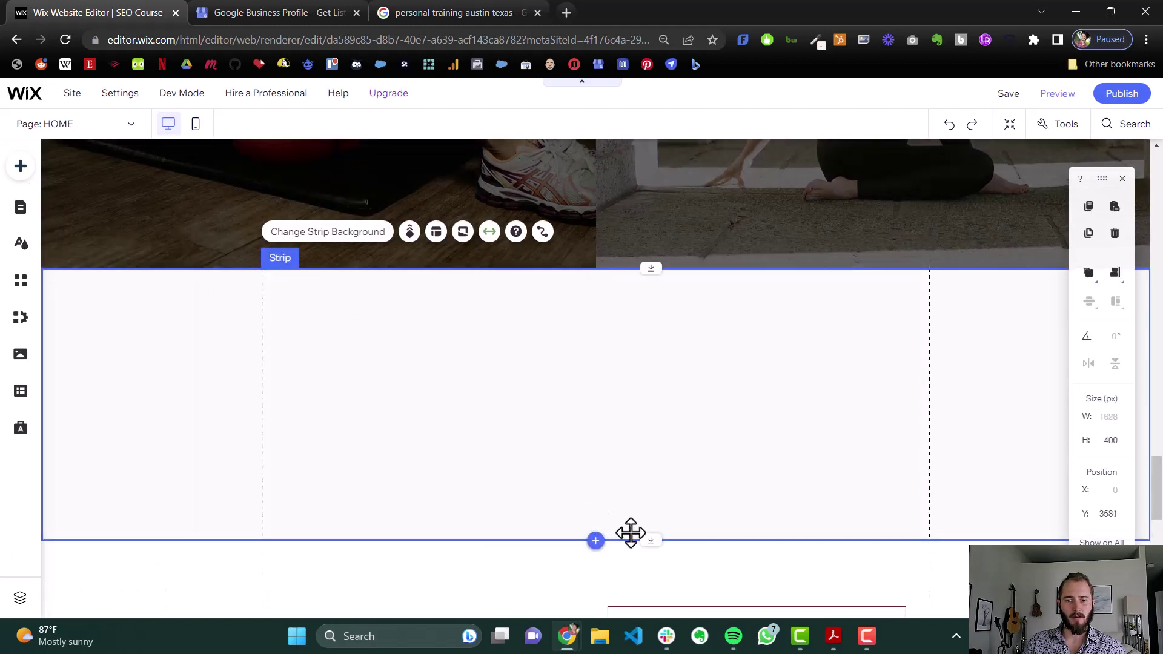
drag(650, 540, 651, 600)
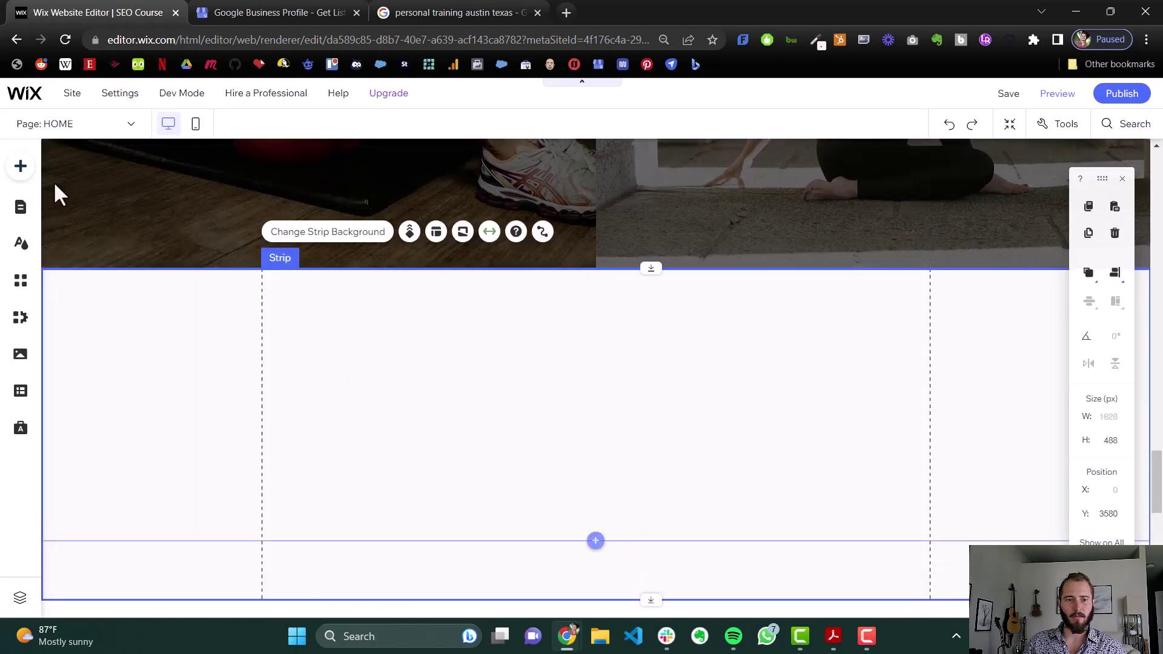
Add the yellow full-width Google Map into the new strip and stretch it to fill the height
click(20, 166)
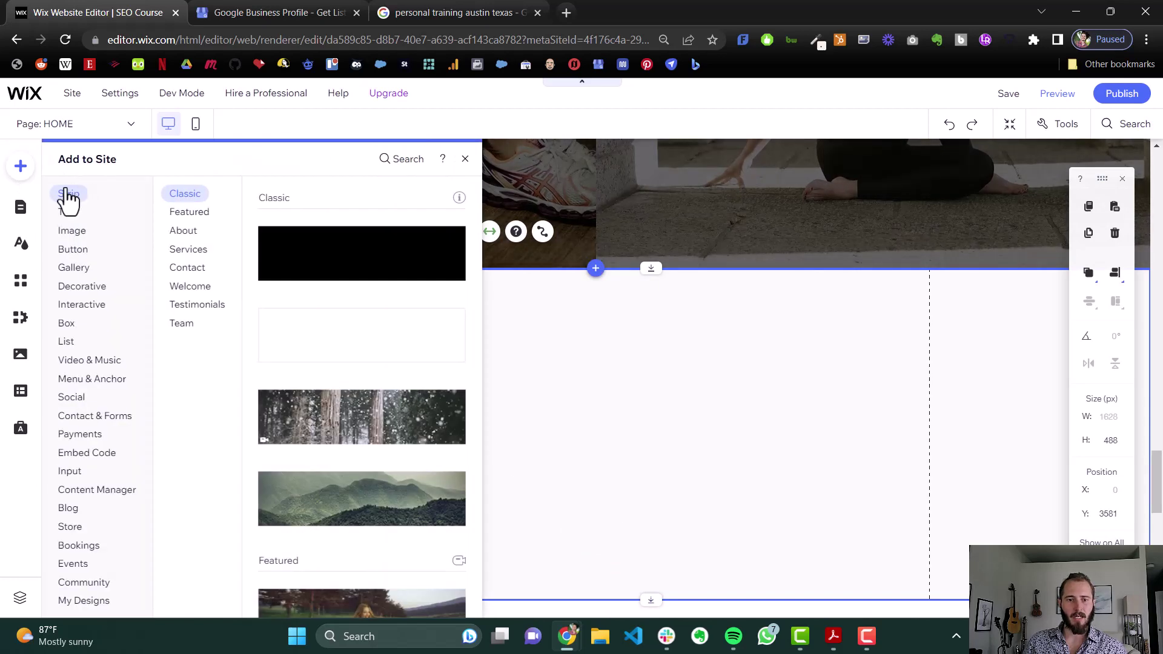
click(399, 169)
text(map)
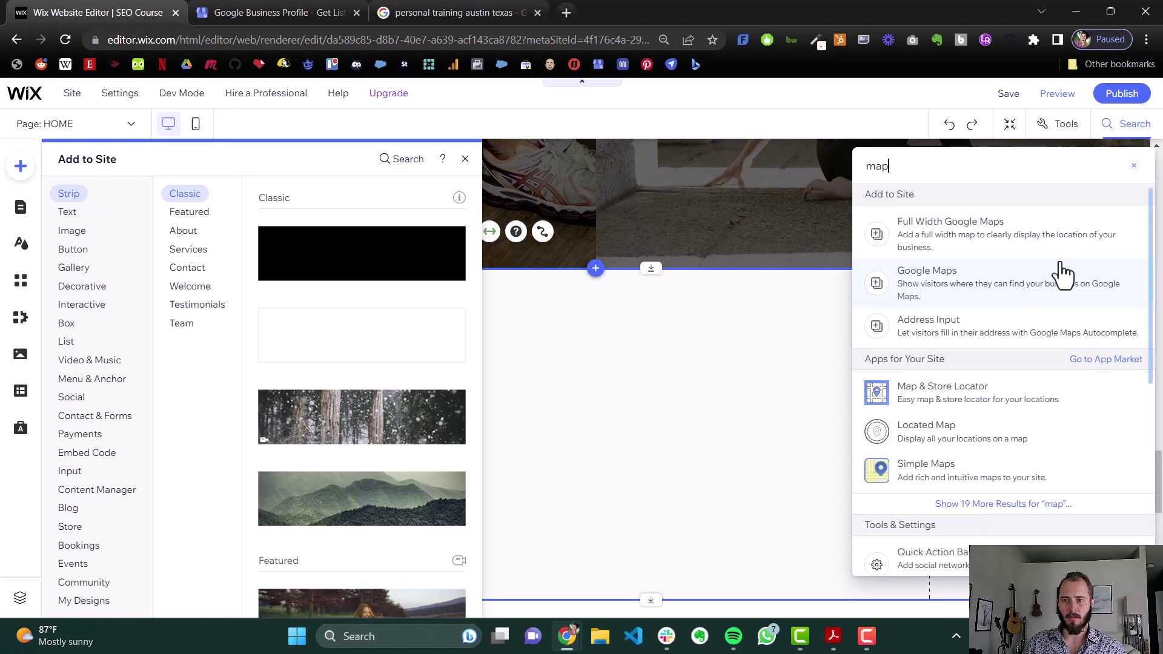
click(1019, 266)
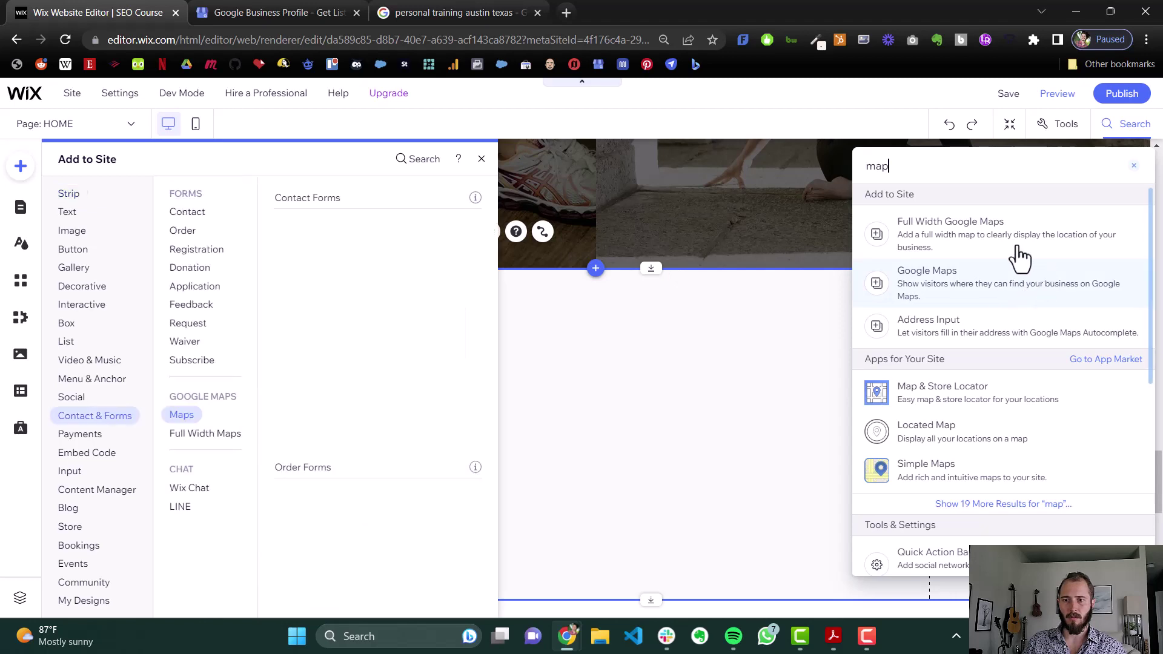
click(225, 431)
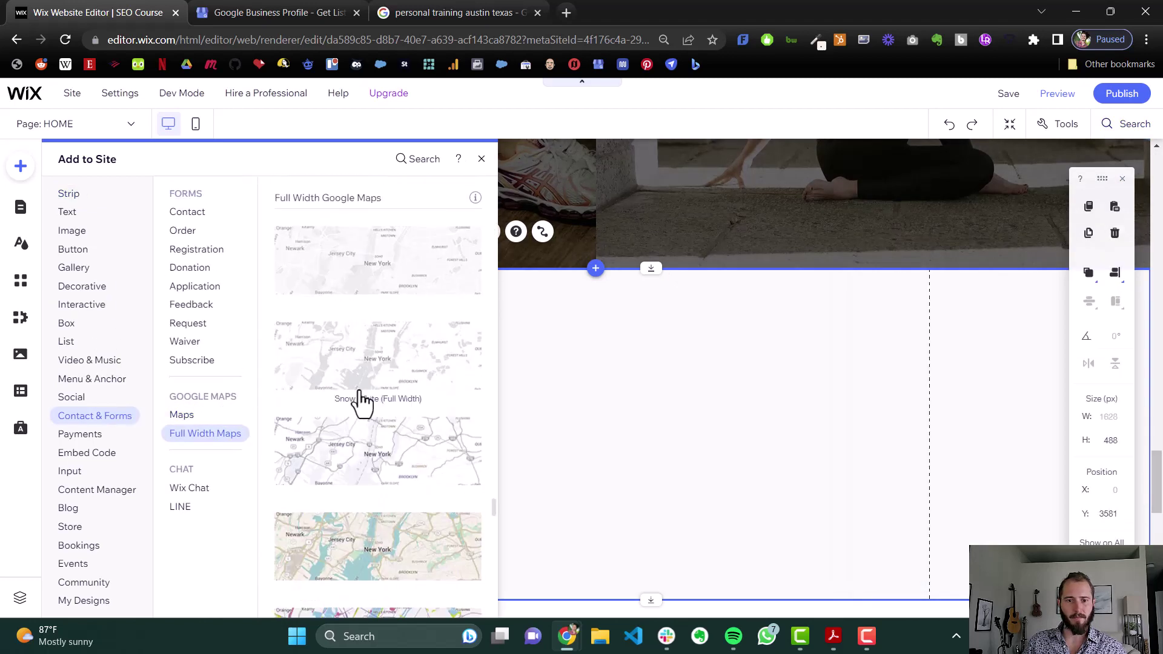
drag(345, 355, 791, 434)
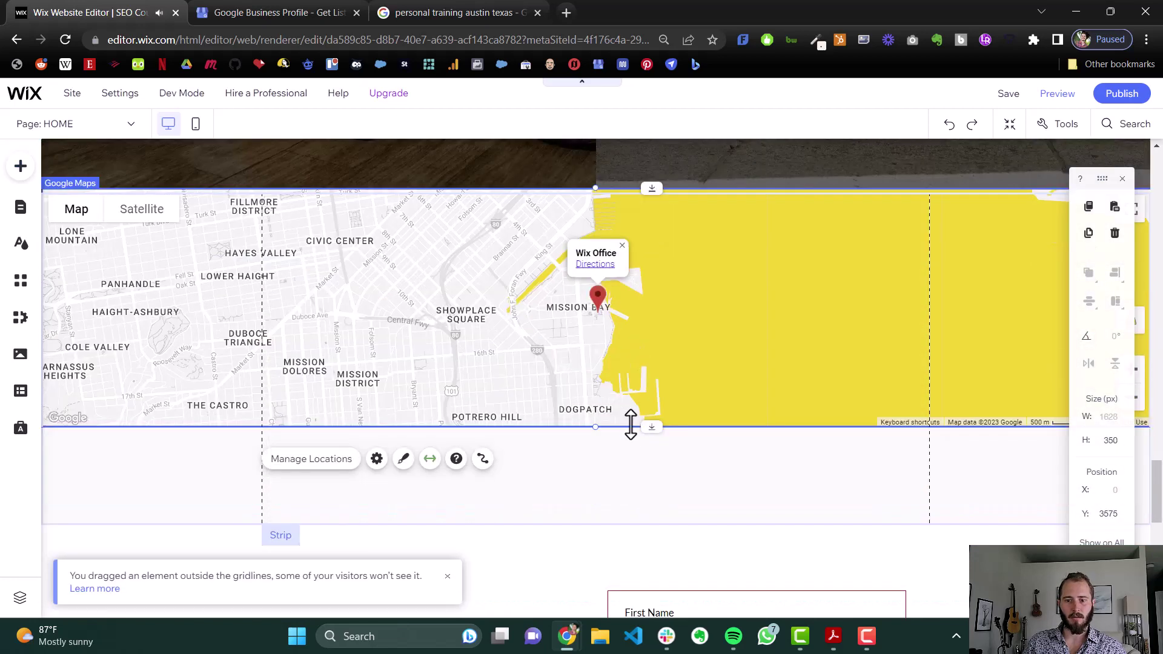
drag(599, 433, 605, 525)
click(311, 556)
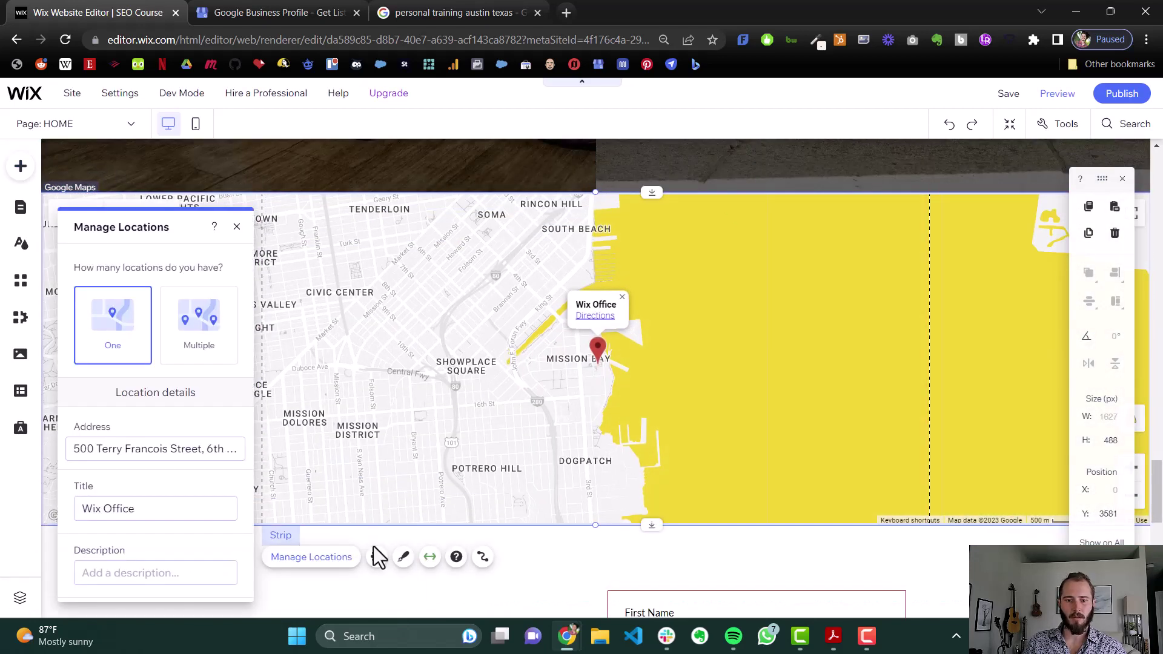
Set the map address to Austin, TX, USA, title it with the training business name, and describe it 'Come train with us!'
click(179, 460)
text(Austin)
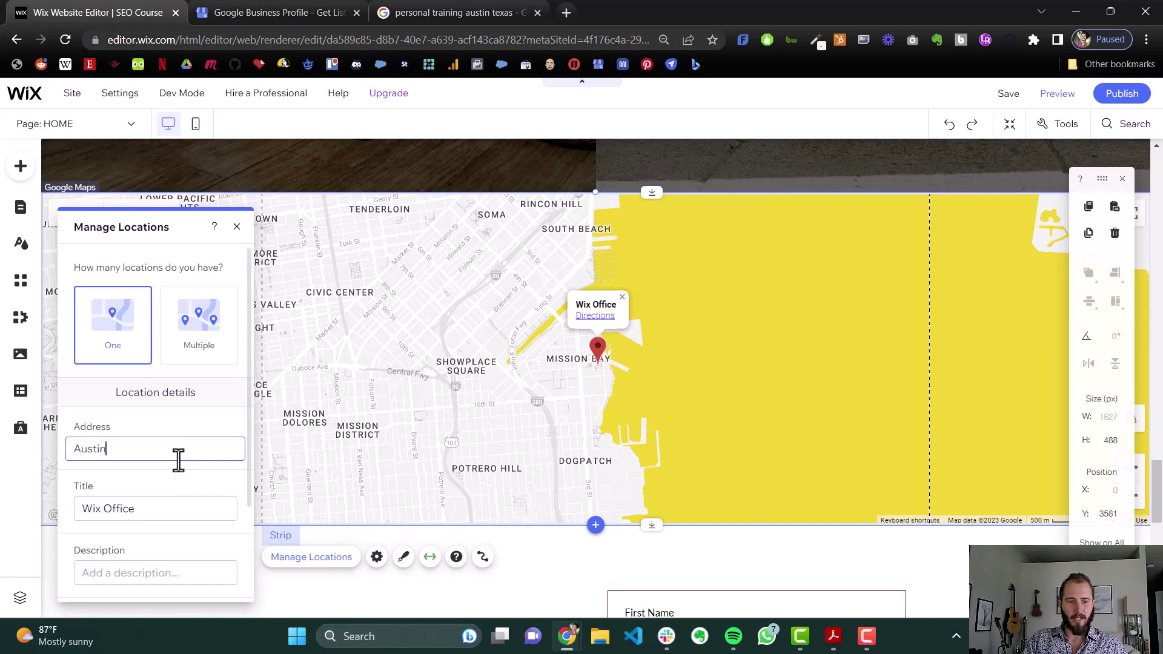
text(, Texas)
key(Return)
click(167, 507)
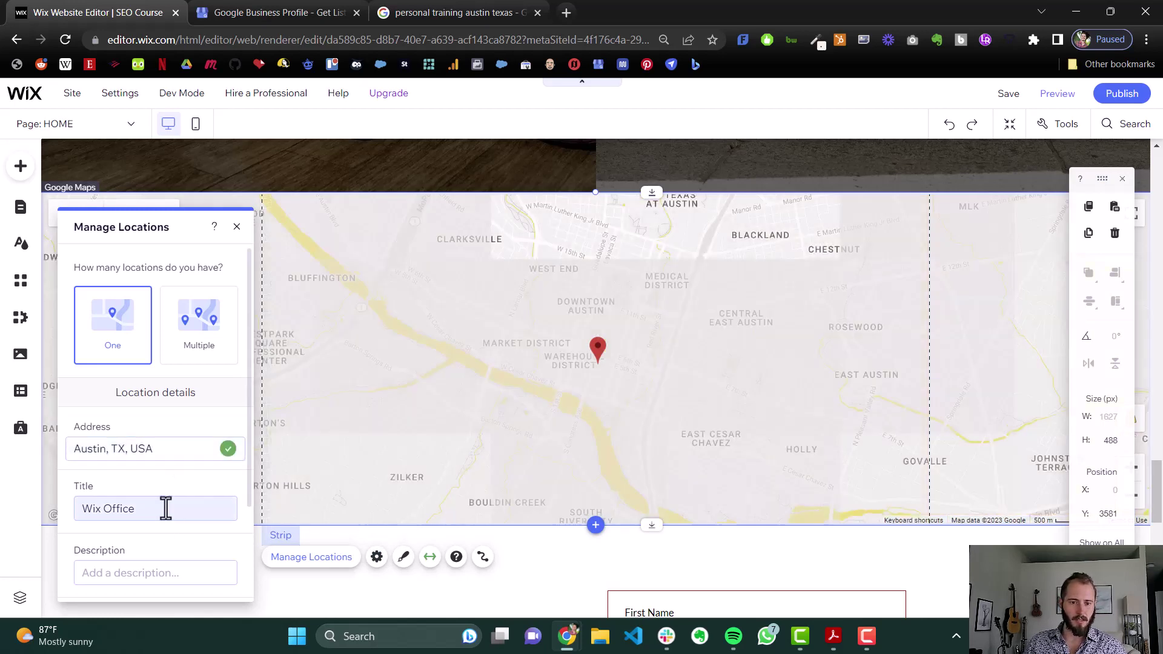
text(Lesley Adams)
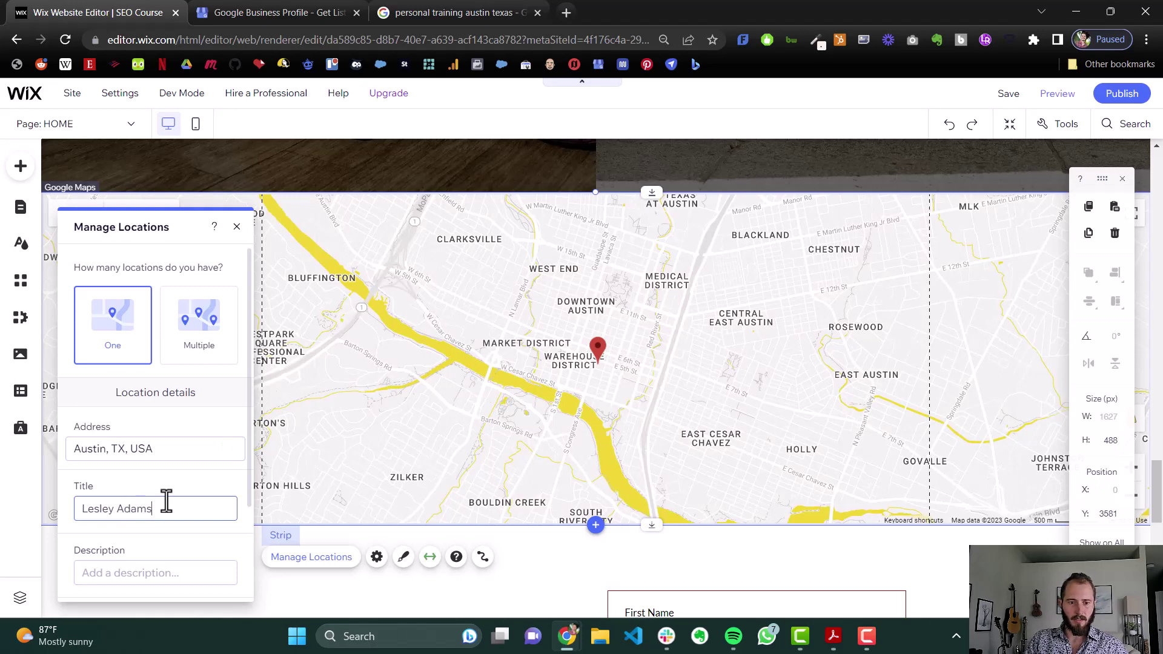
text( Training)
click(163, 571)
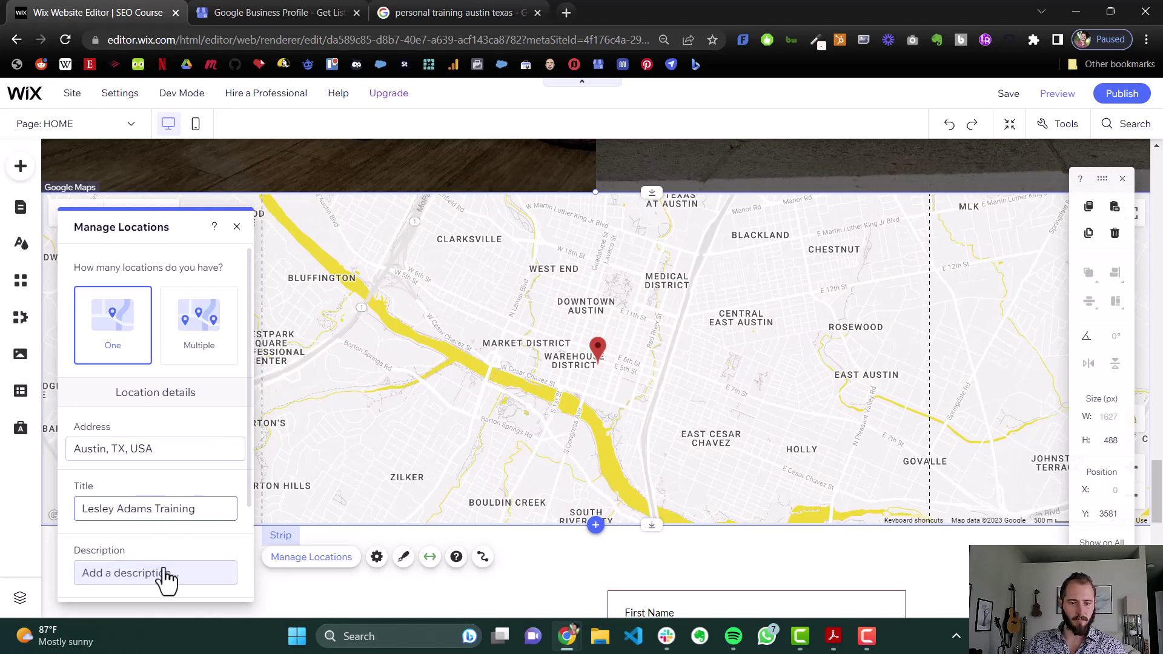
text(Come train with us!)
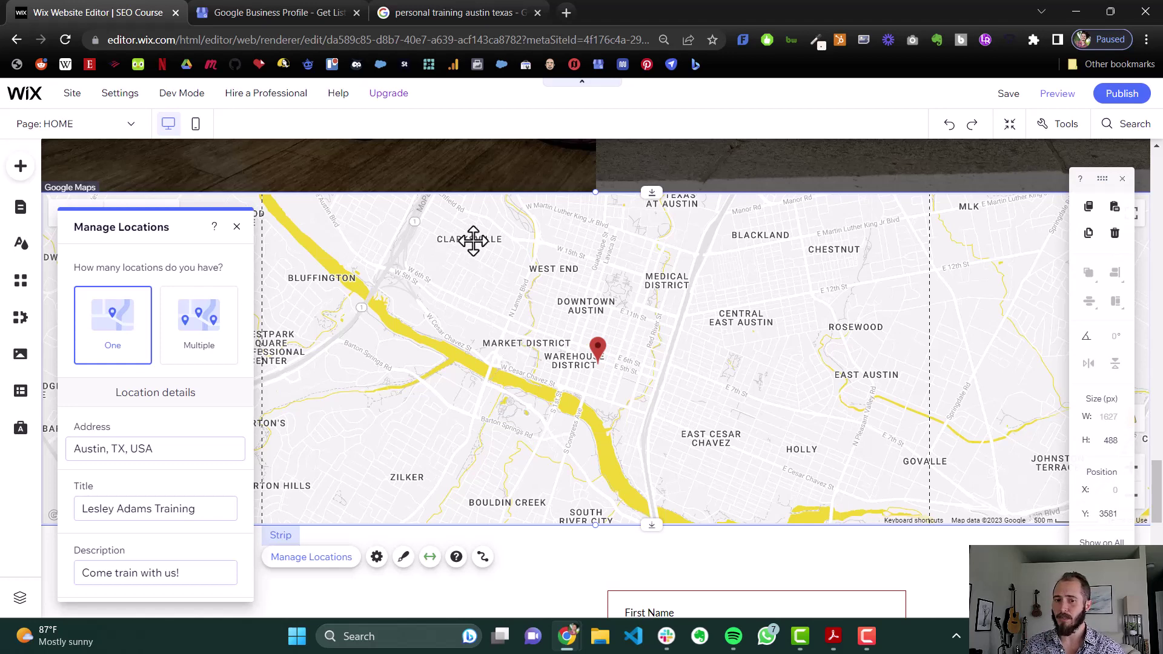
Close the map location settings and scroll back up to check the hero subtitle
click(236, 227)
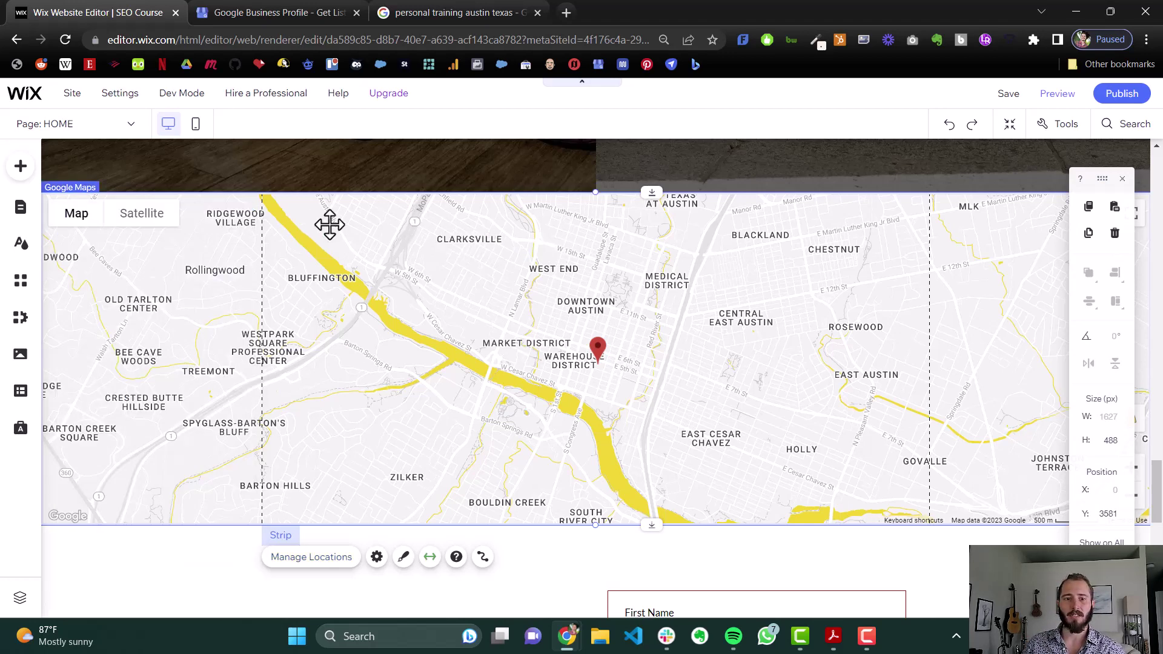
scroll(441, 291, up, 6)
scroll(463, 288, up, 10)
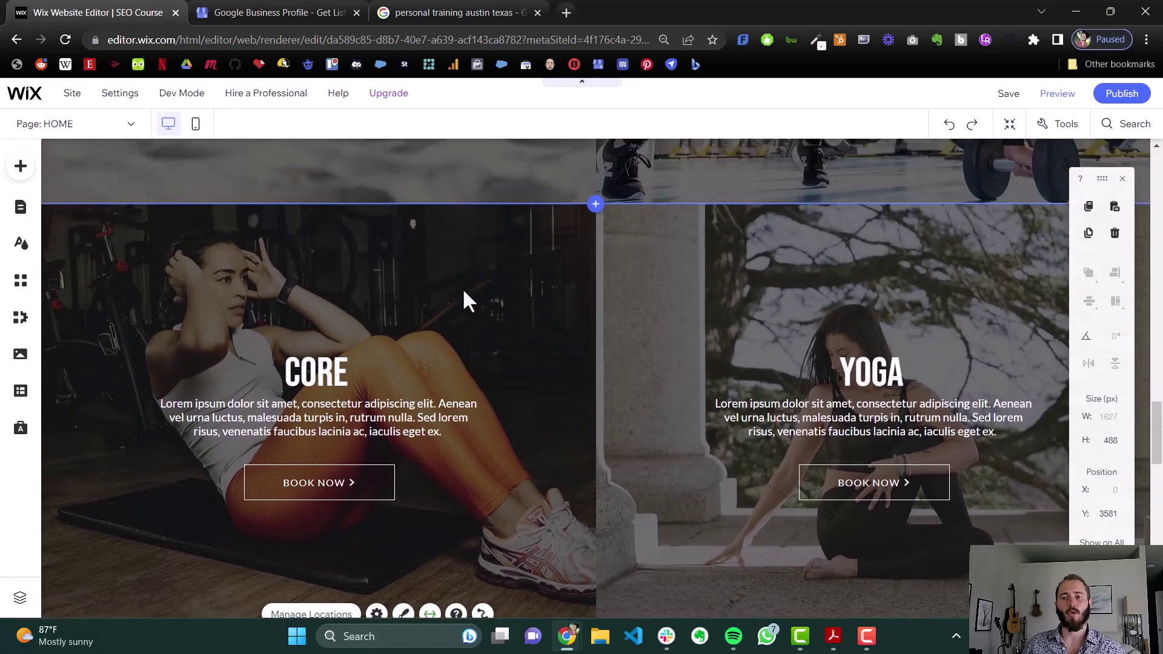
scroll(471, 302, up, 15)
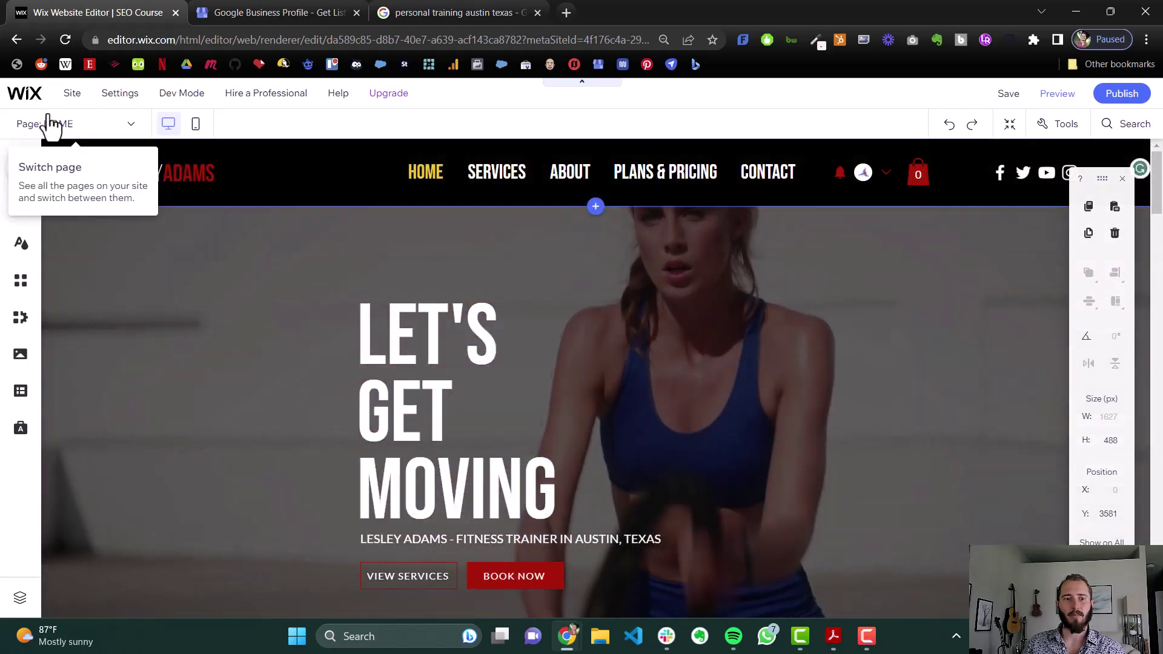
mouse_move(49, 114)
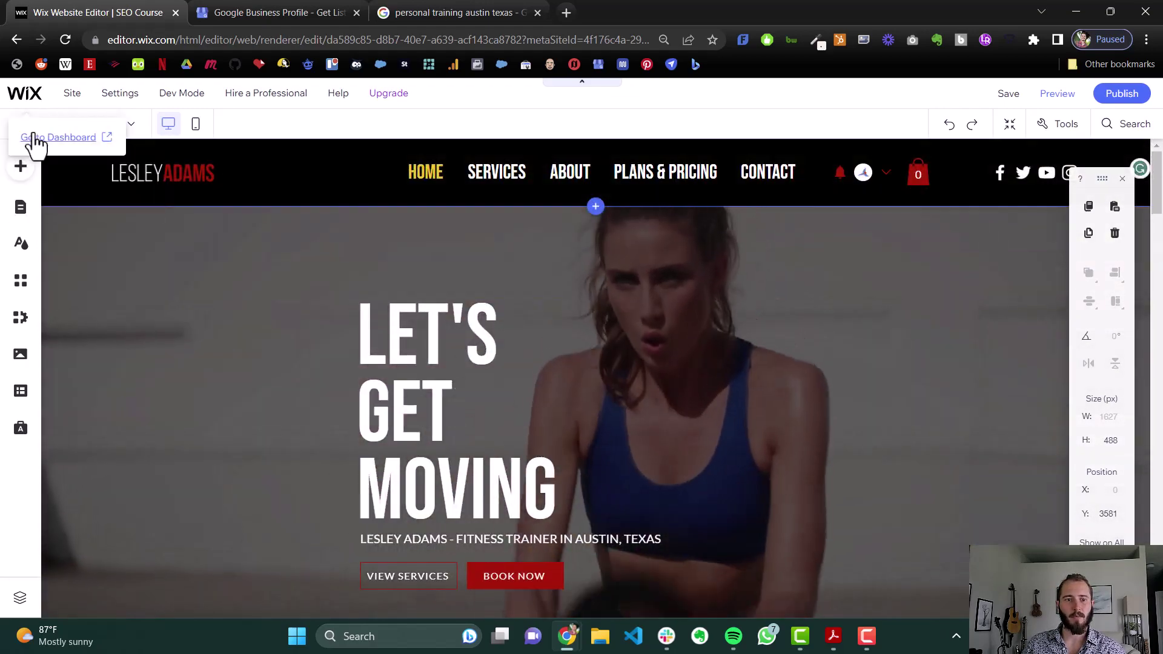